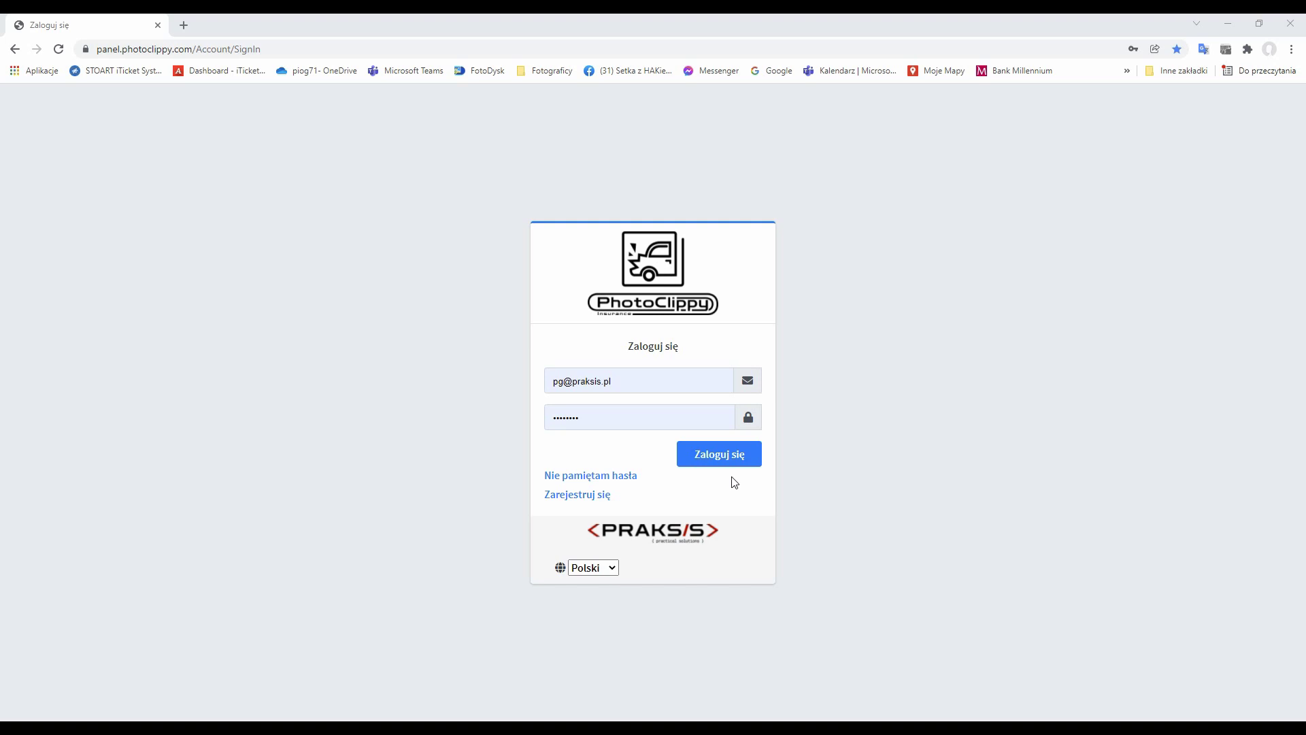
Submit the pre-filled e-mail and password with 'Zaloguj się' to reach the Demo page.
{"action": "left_click", "coordinate": [719, 455]}
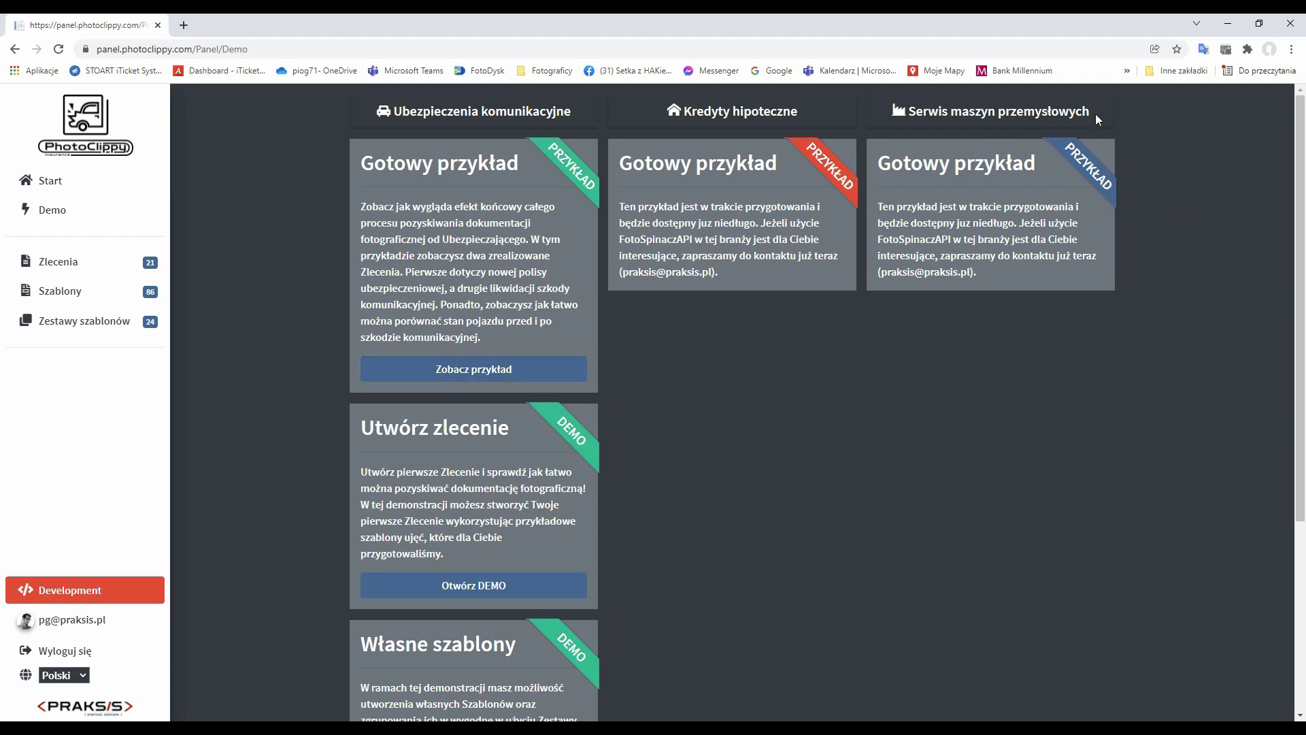
Go from the insurer demo's orders to the Szablony photo-template list.
{"action": "left_click_drag", "start_coordinate": [1091, 113], "coordinate": [926, 115]}
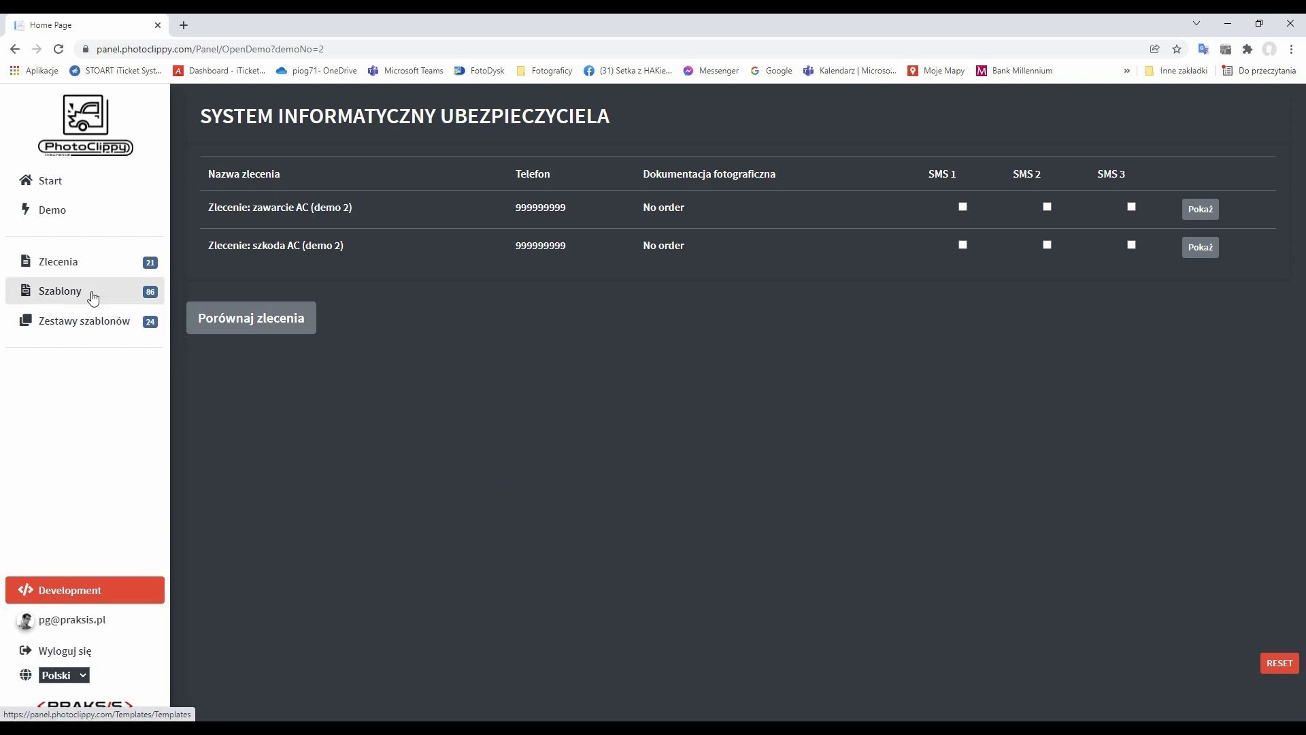
{"action": "left_click", "coordinate": [62, 303]}
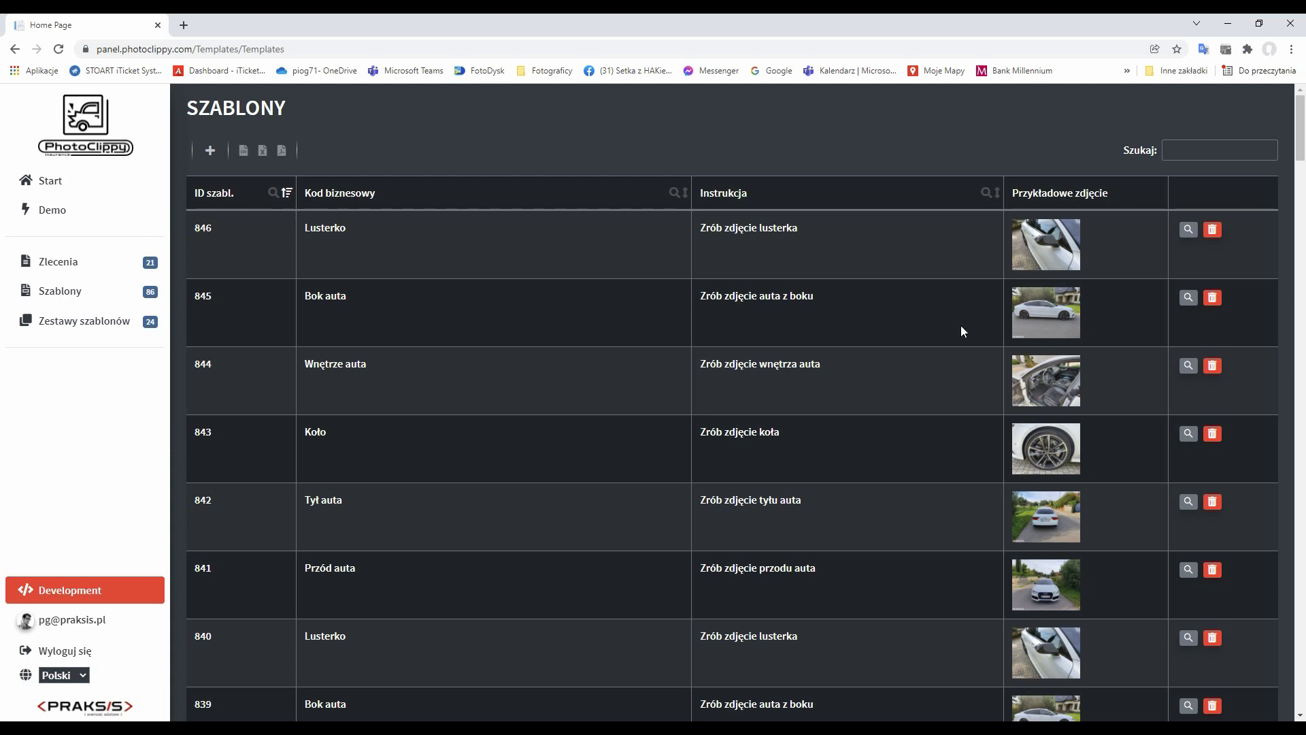
Browse the templates, inspect template set 279 Szkoda AC (demo 2), then return to Demo.
{"action": "scroll", "coordinate": [1040, 373], "scroll_direction": "down", "scroll_amount": 7}
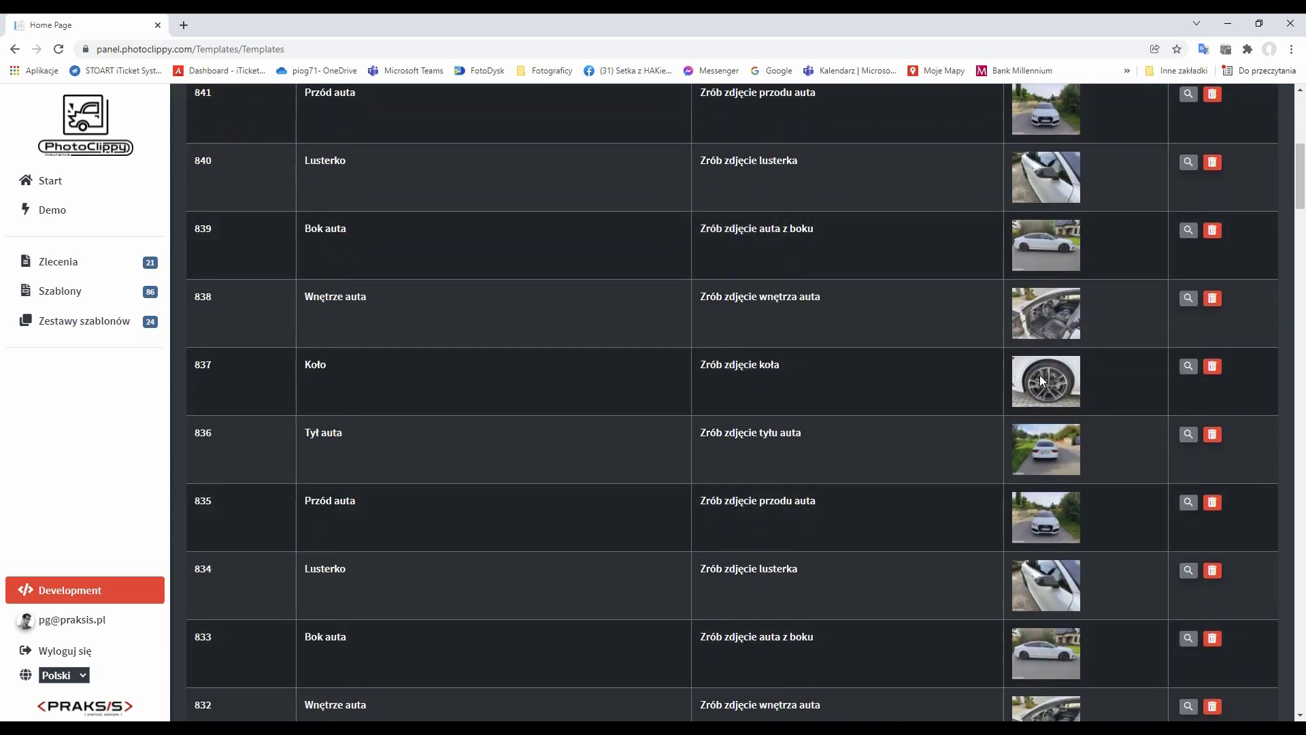
{"action": "scroll", "coordinate": [1040, 375], "scroll_direction": "up", "scroll_amount": 7}
{"action": "left_click", "coordinate": [85, 321]}
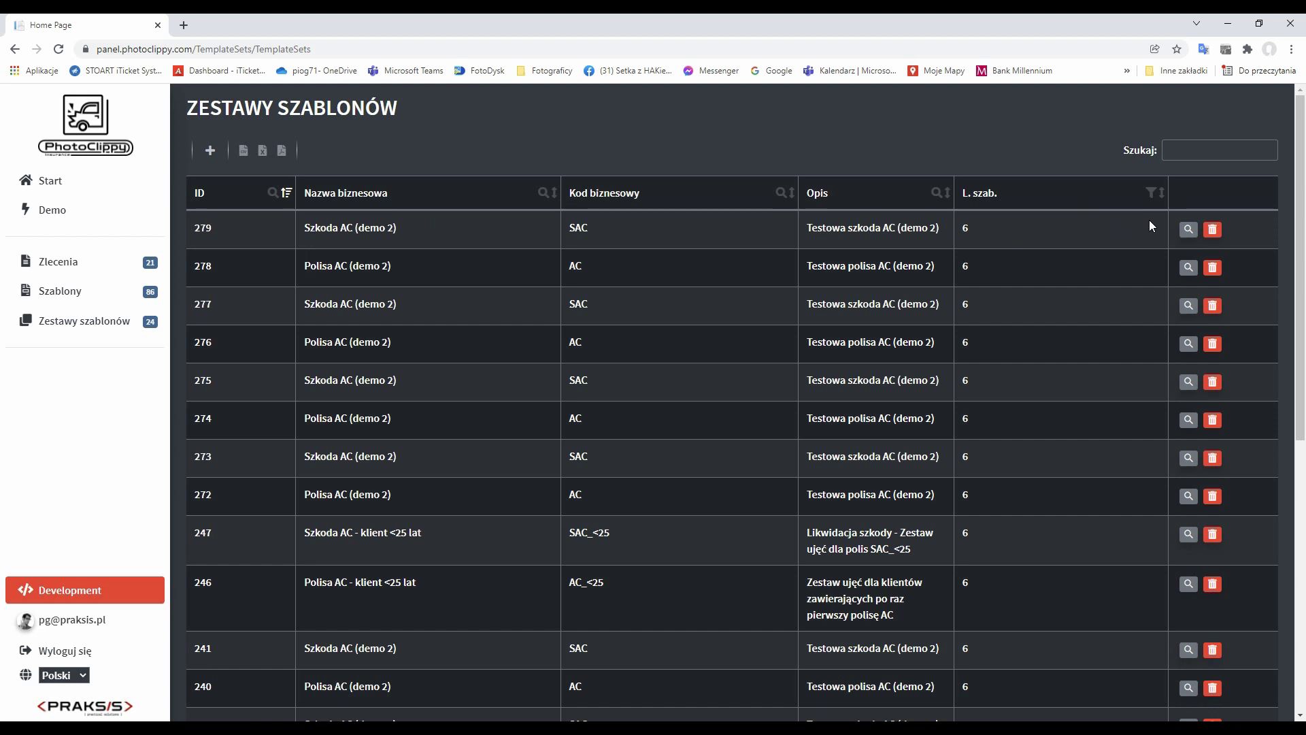
{"action": "left_click", "coordinate": [1188, 228]}
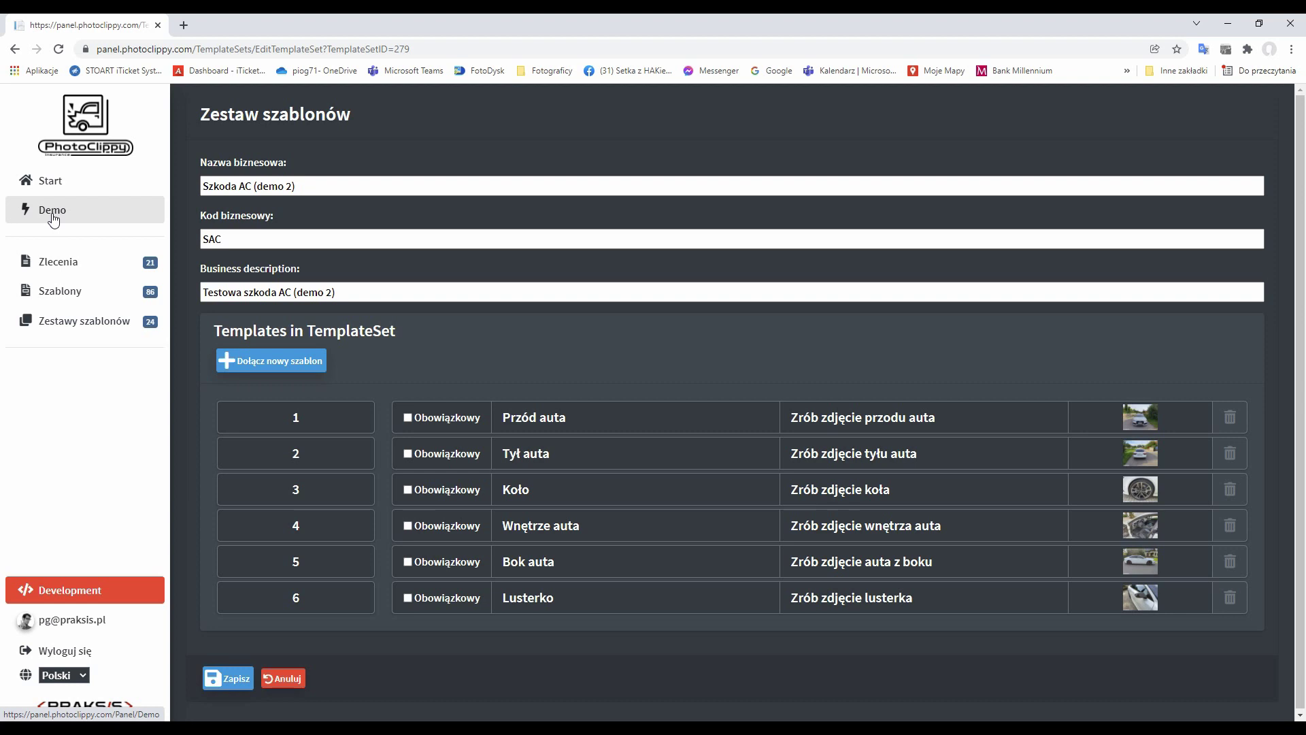
{"action": "left_click", "coordinate": [53, 216]}
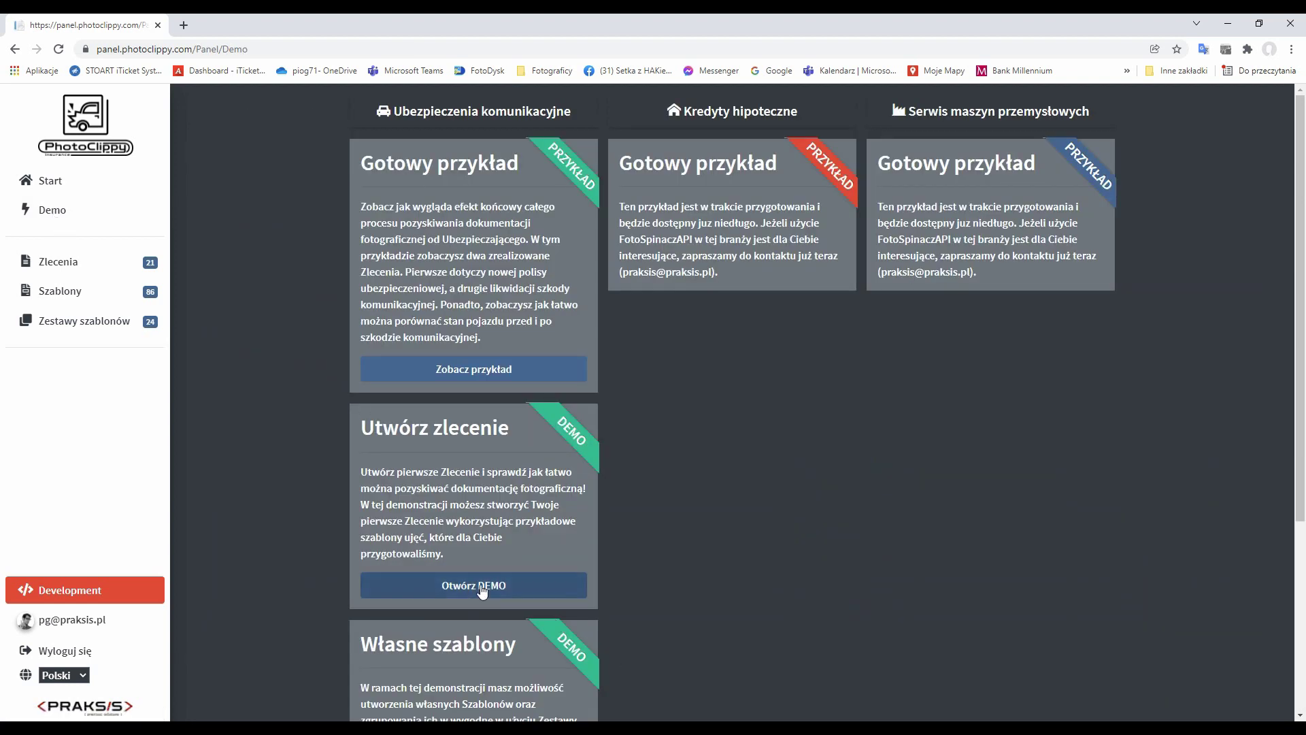
Launch the insurer demo and show order Zlecenie: zawarcie AC (demo 2).
{"action": "left_click", "coordinate": [481, 588]}
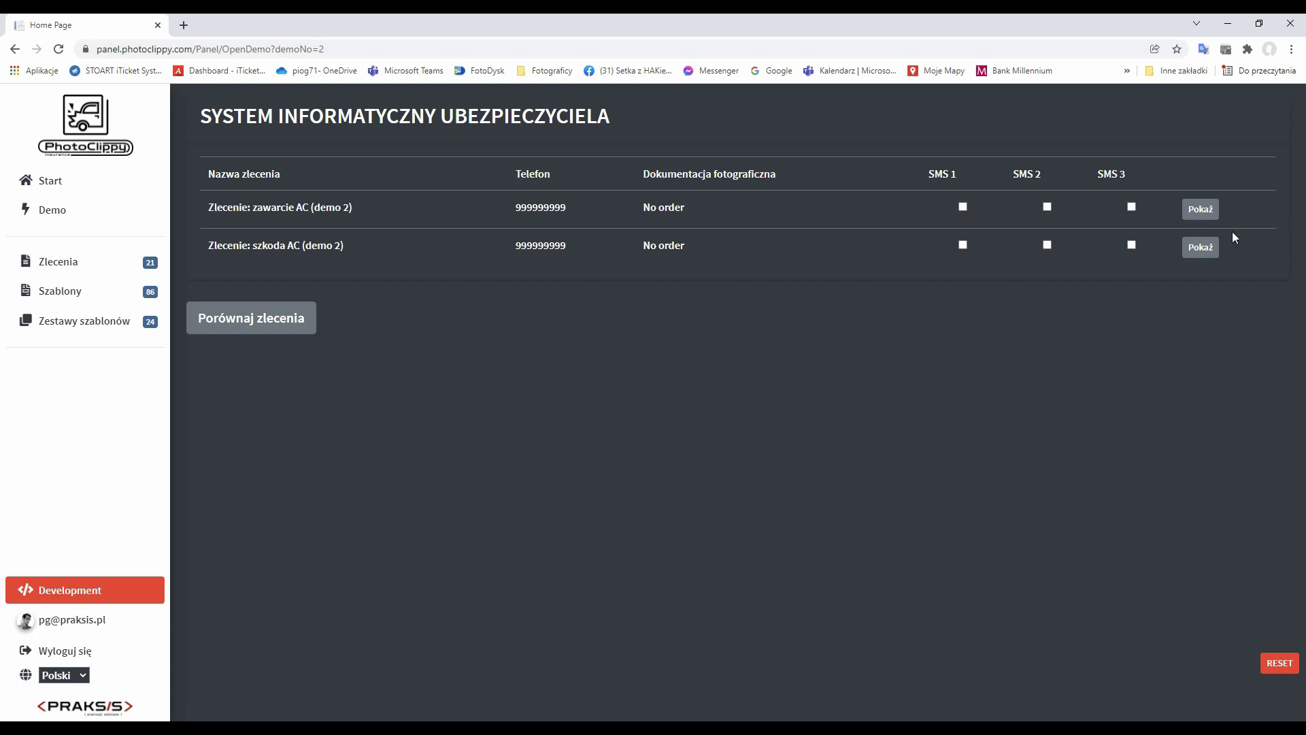
{"action": "left_click", "coordinate": [1202, 209]}
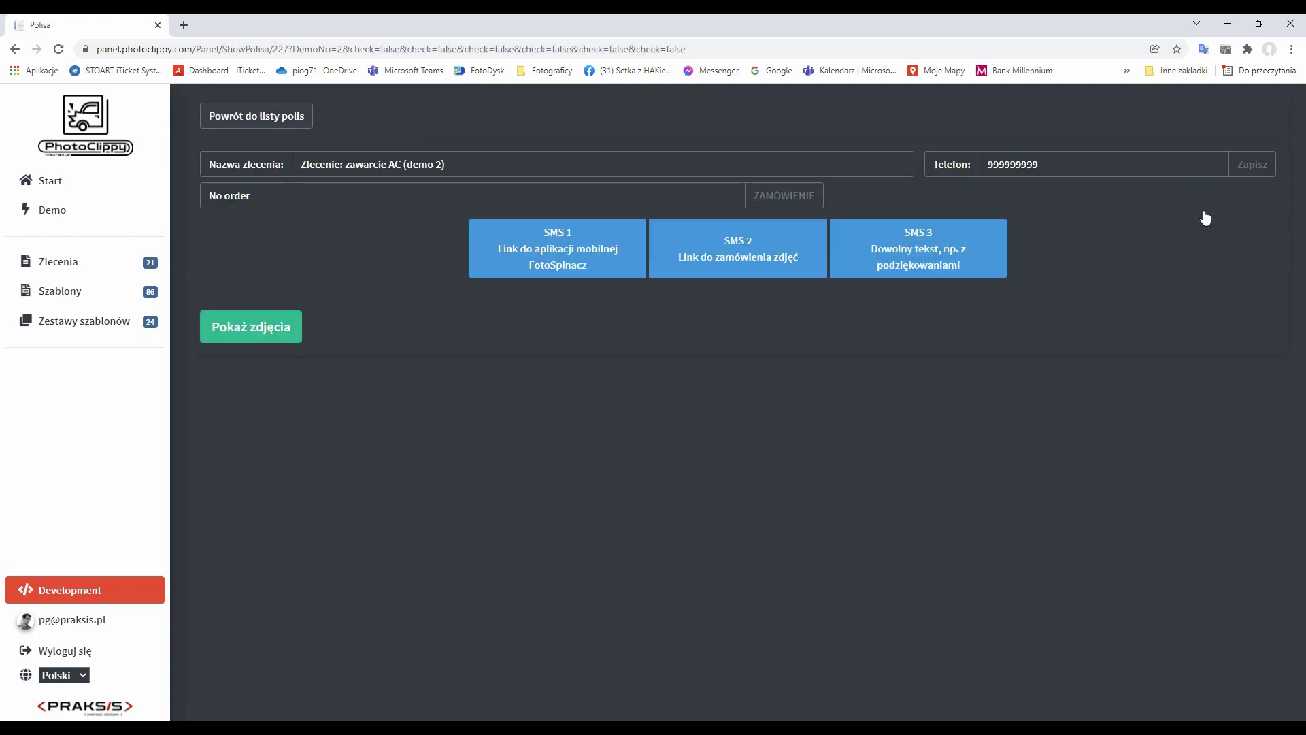
Replace the placeholder Telefon with the customer's mobile number, save, and begin a photo order.
{"action": "left_click_drag", "start_coordinate": [1074, 165], "coordinate": [940, 147]}
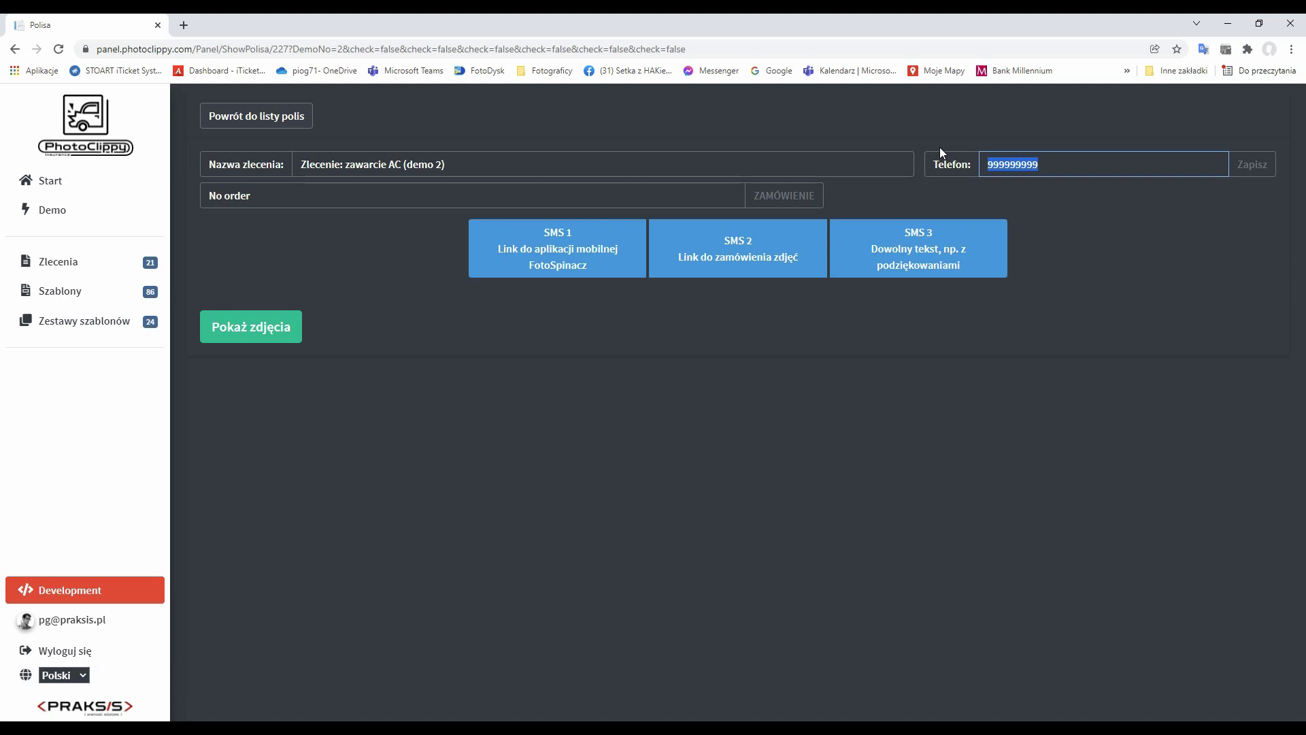
{"action": "left_click", "coordinate": [1253, 167]}
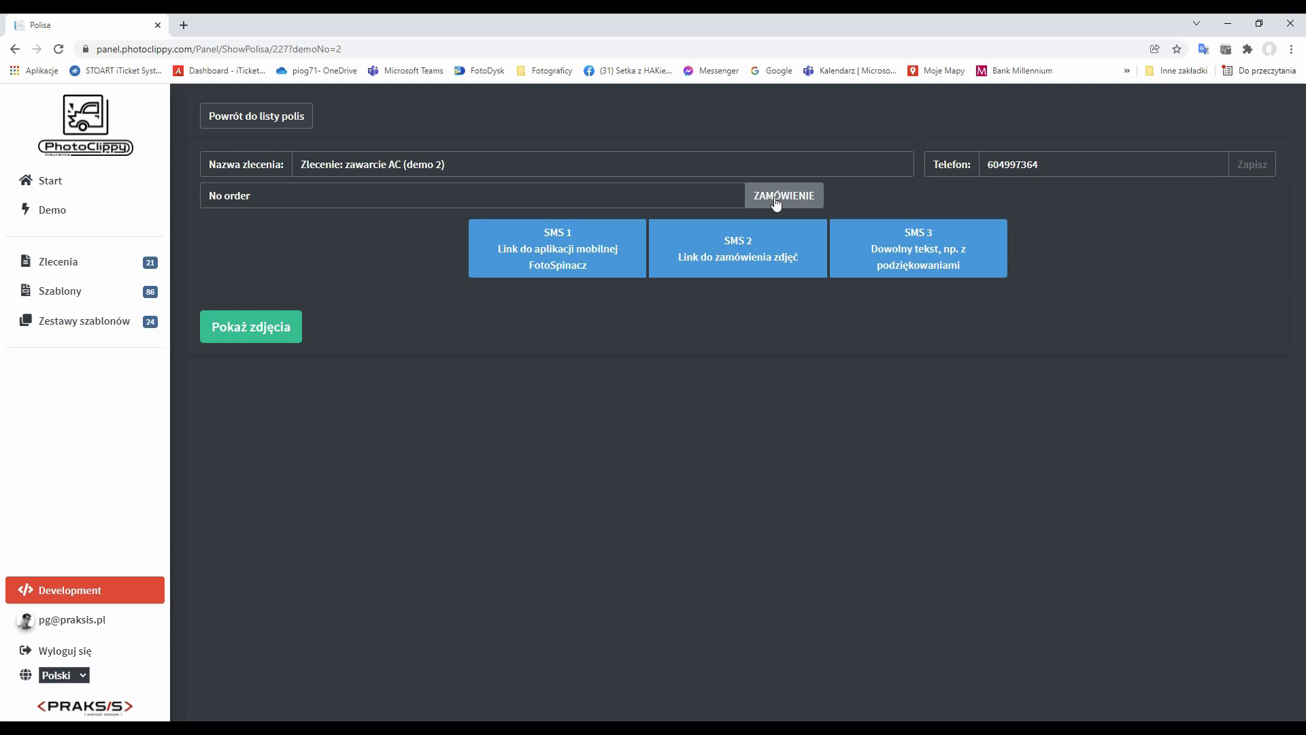
{"action": "left_click", "coordinate": [776, 200]}
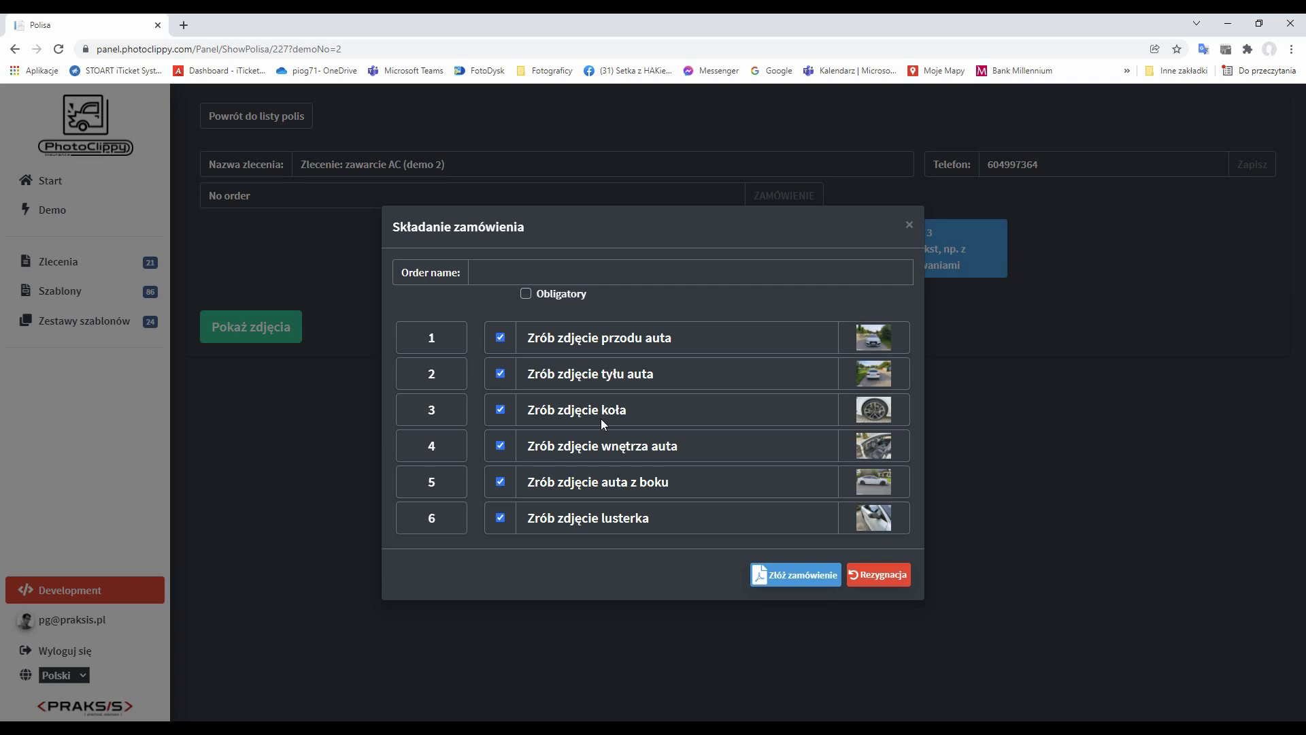
Place photo order 'Polisa AC' with the row 4 car-interior shot unchecked.
{"action": "left_click", "coordinate": [495, 278]}
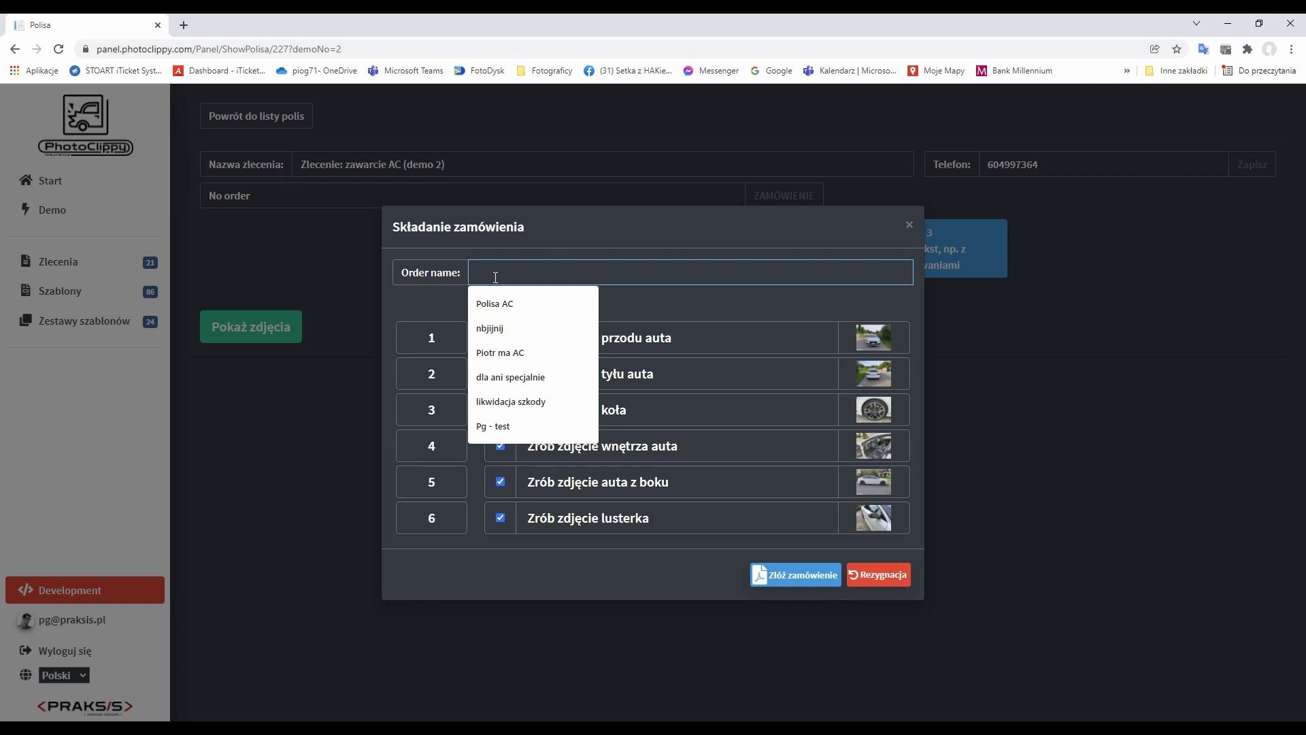
{"action": "left_click", "coordinate": [495, 303]}
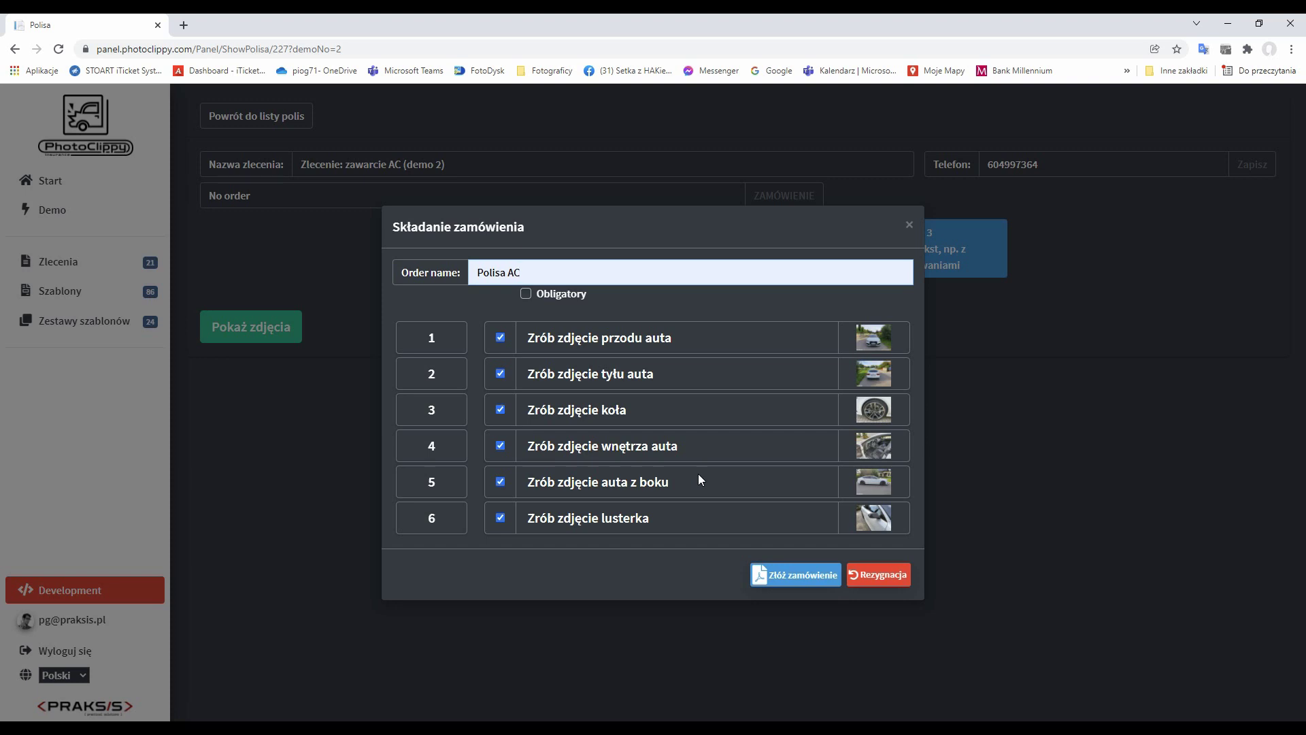
{"action": "left_click", "coordinate": [499, 446]}
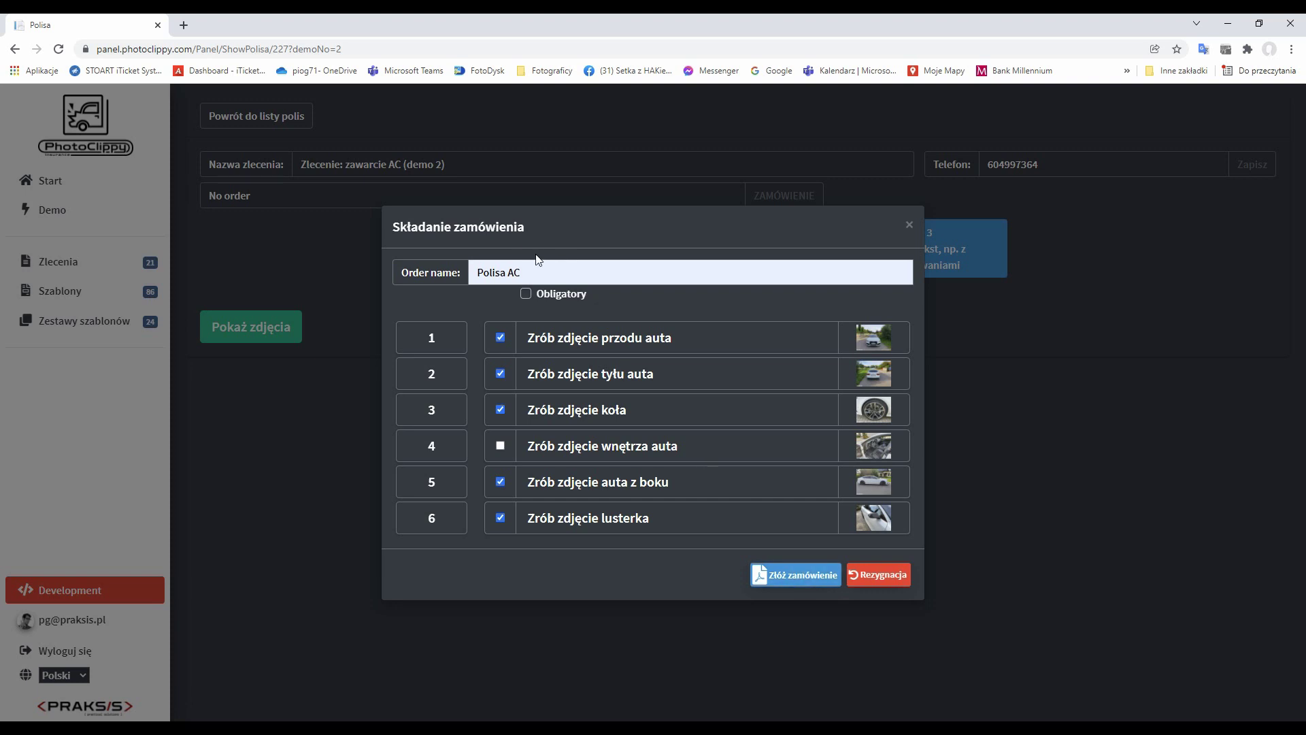
{"action": "left_click_drag", "start_coordinate": [521, 272], "coordinate": [462, 272]}
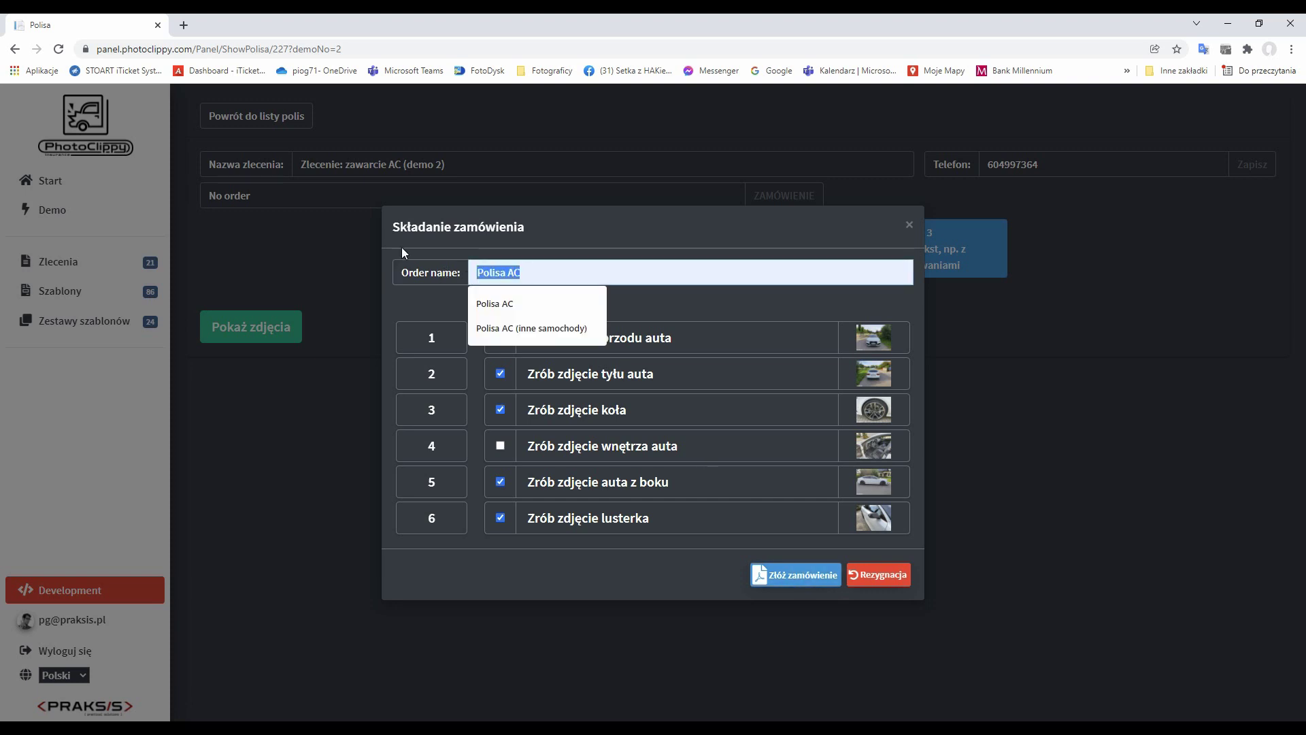
{"action": "left_click", "coordinate": [618, 225]}
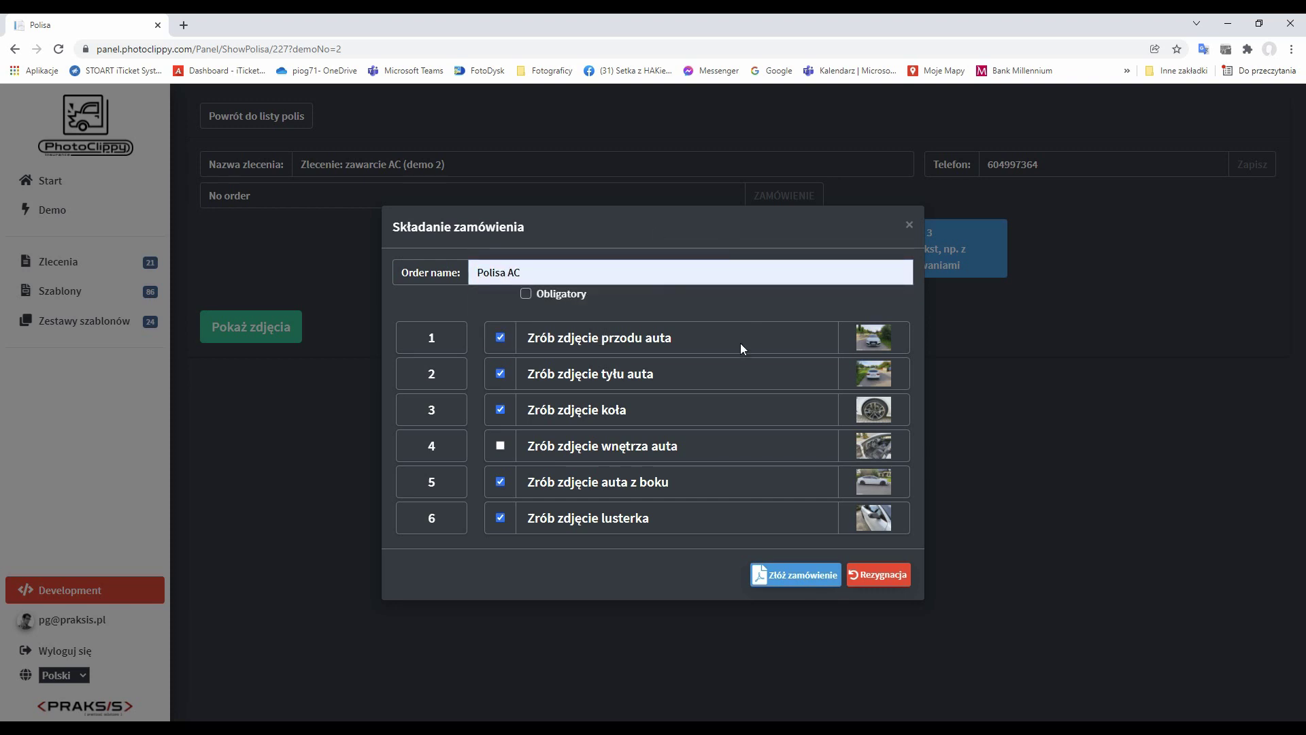
{"action": "left_click", "coordinate": [788, 578]}
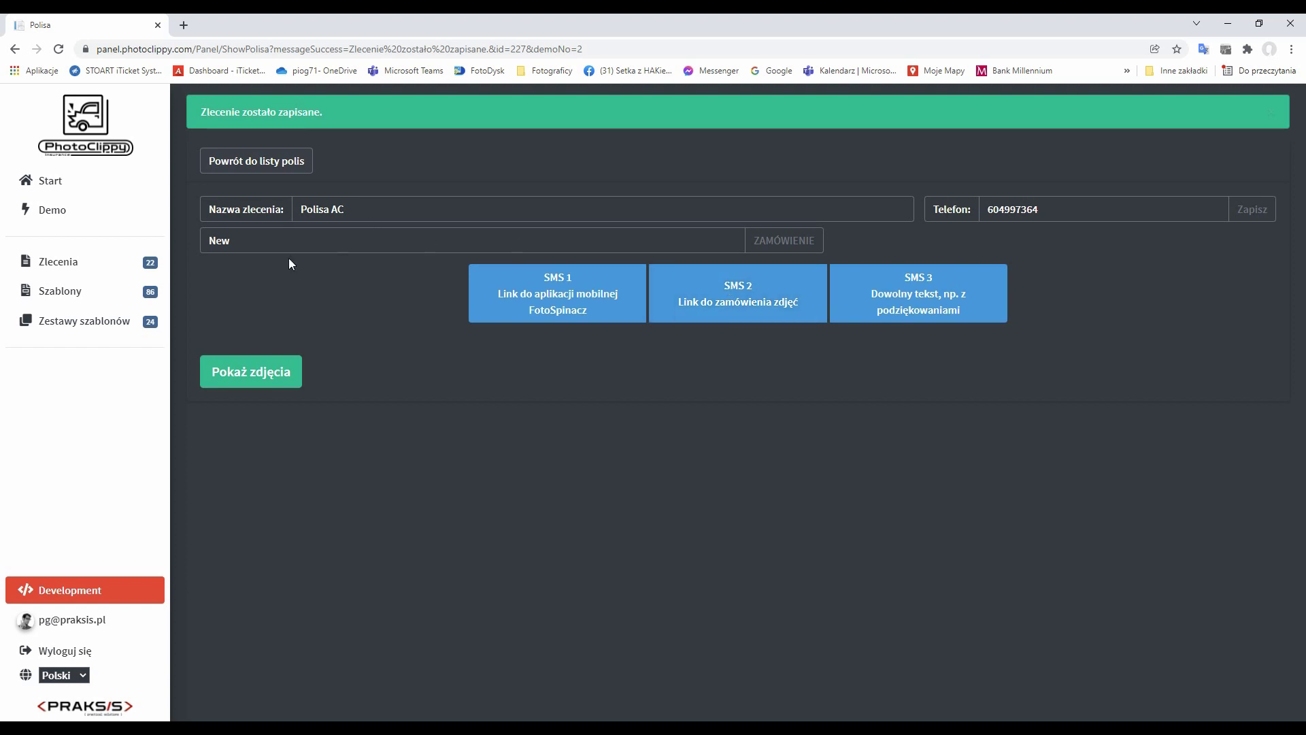
Send SMS no. 2 with the photo-upload link and thank-you line to the customer's phone.
{"action": "left_click", "coordinate": [740, 300]}
{"action": "left_click", "coordinate": [765, 302]}
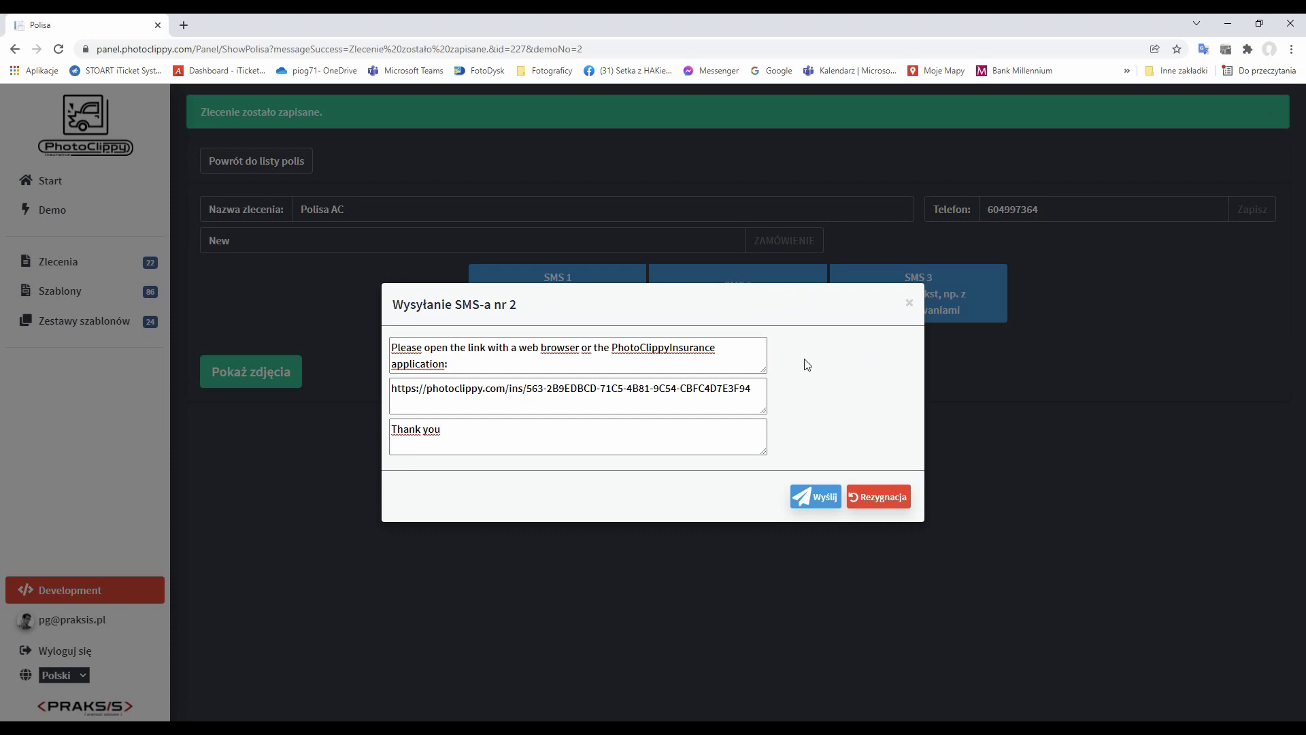
{"action": "left_click_drag", "start_coordinate": [751, 389], "coordinate": [349, 371]}
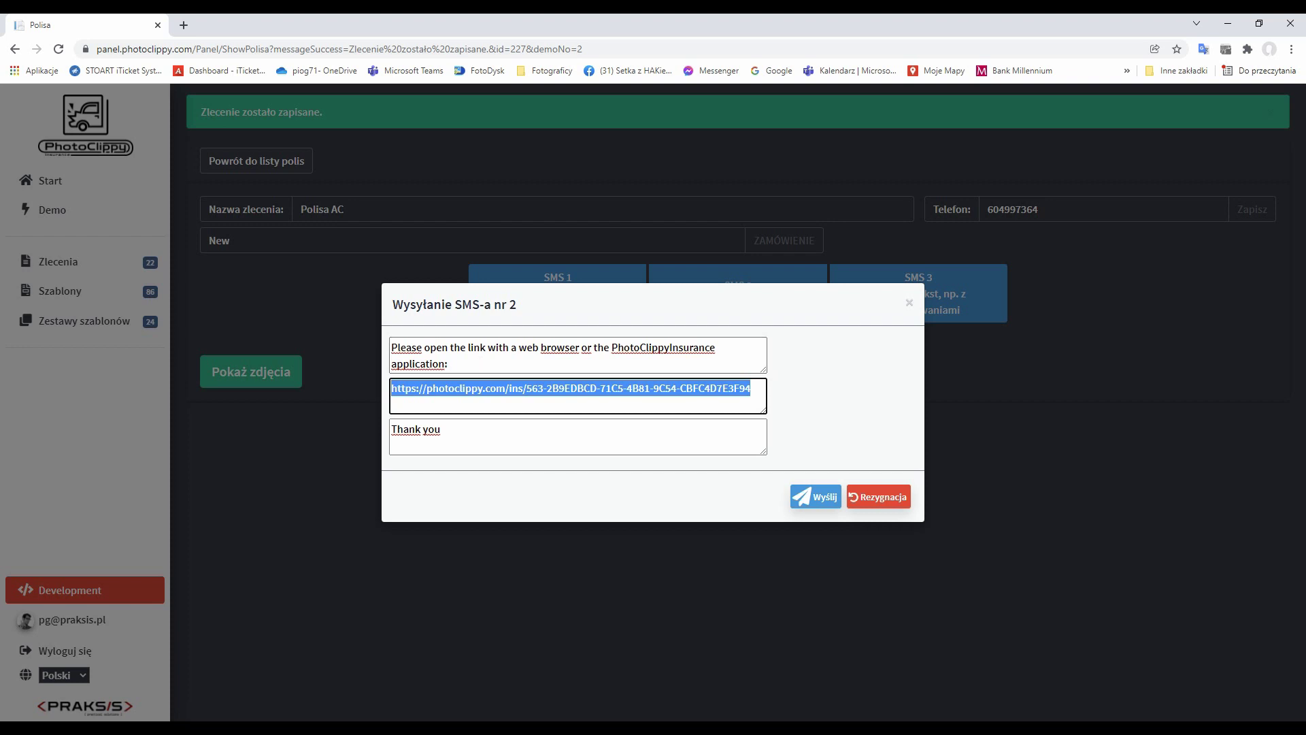
{"action": "left_click", "coordinate": [411, 389]}
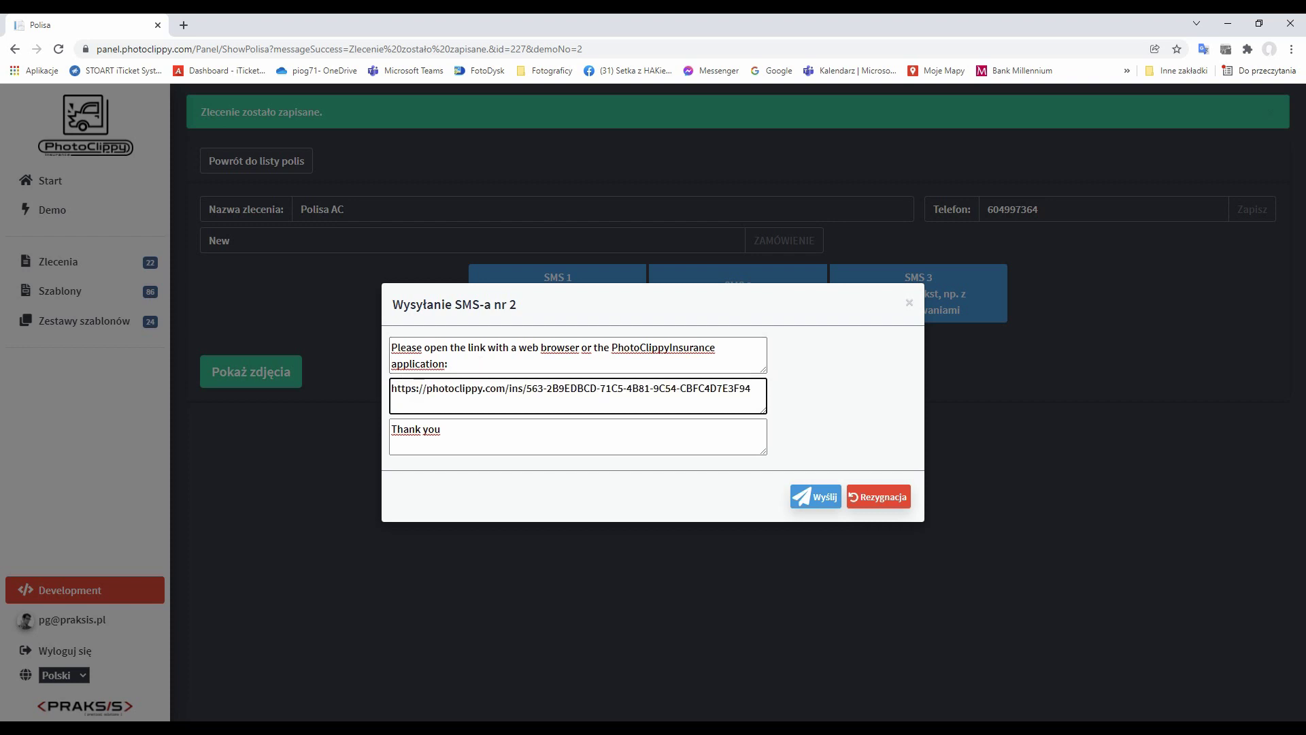
{"action": "left_click_drag", "start_coordinate": [391, 389], "coordinate": [752, 389]}
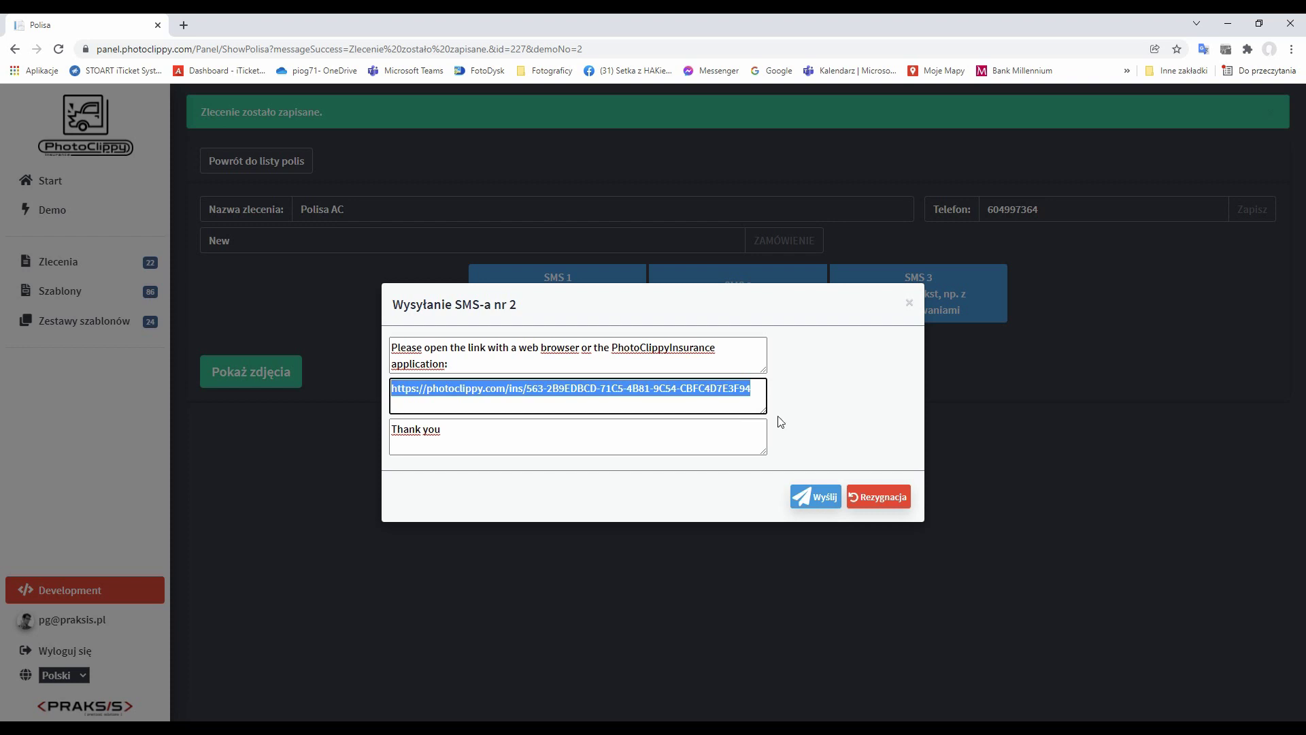
{"action": "key", "text": "Tab"}
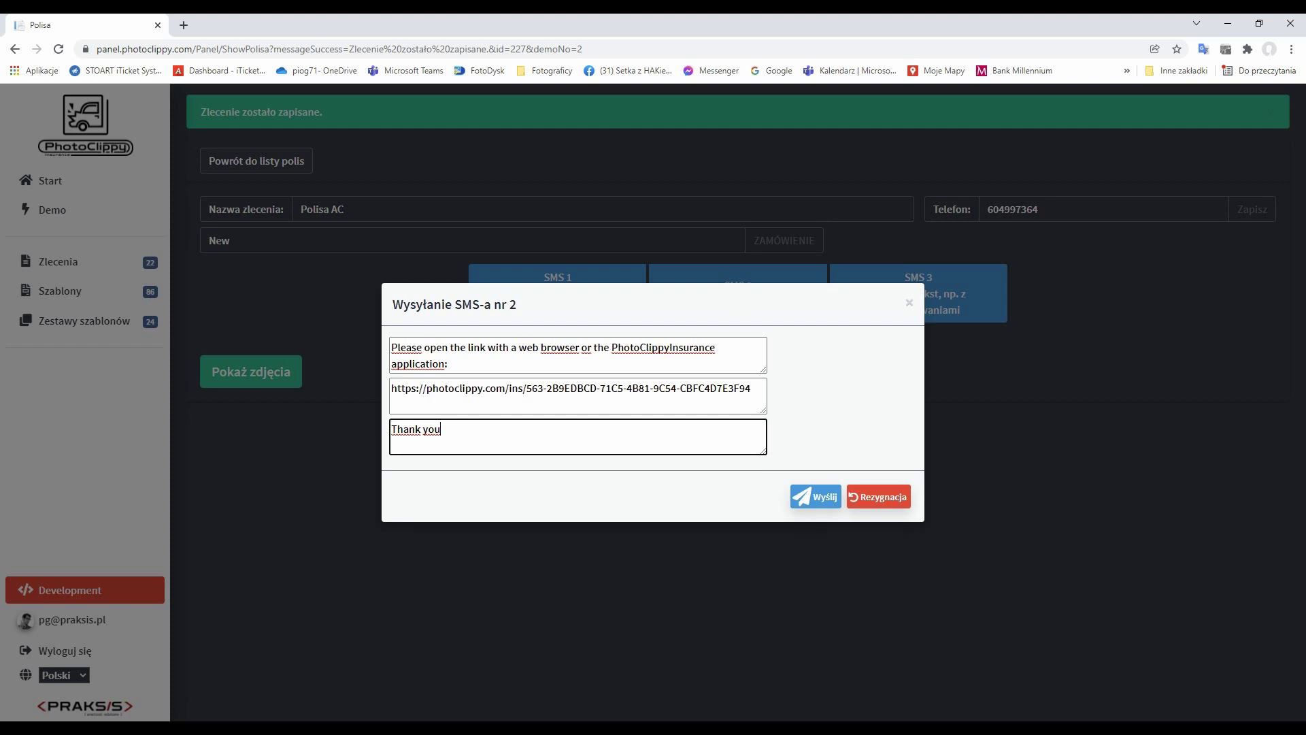
{"action": "left_click_drag", "start_coordinate": [751, 389], "coordinate": [381, 391]}
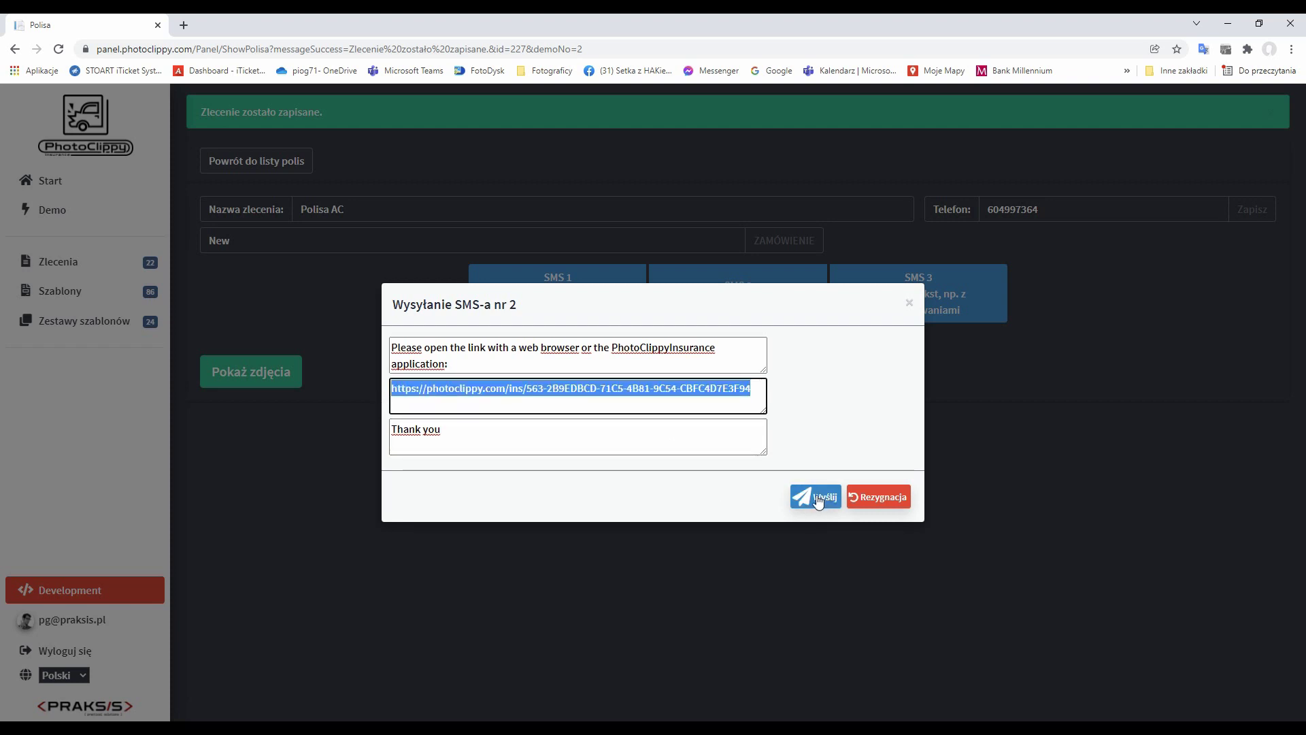
{"action": "left_click", "coordinate": [818, 500]}
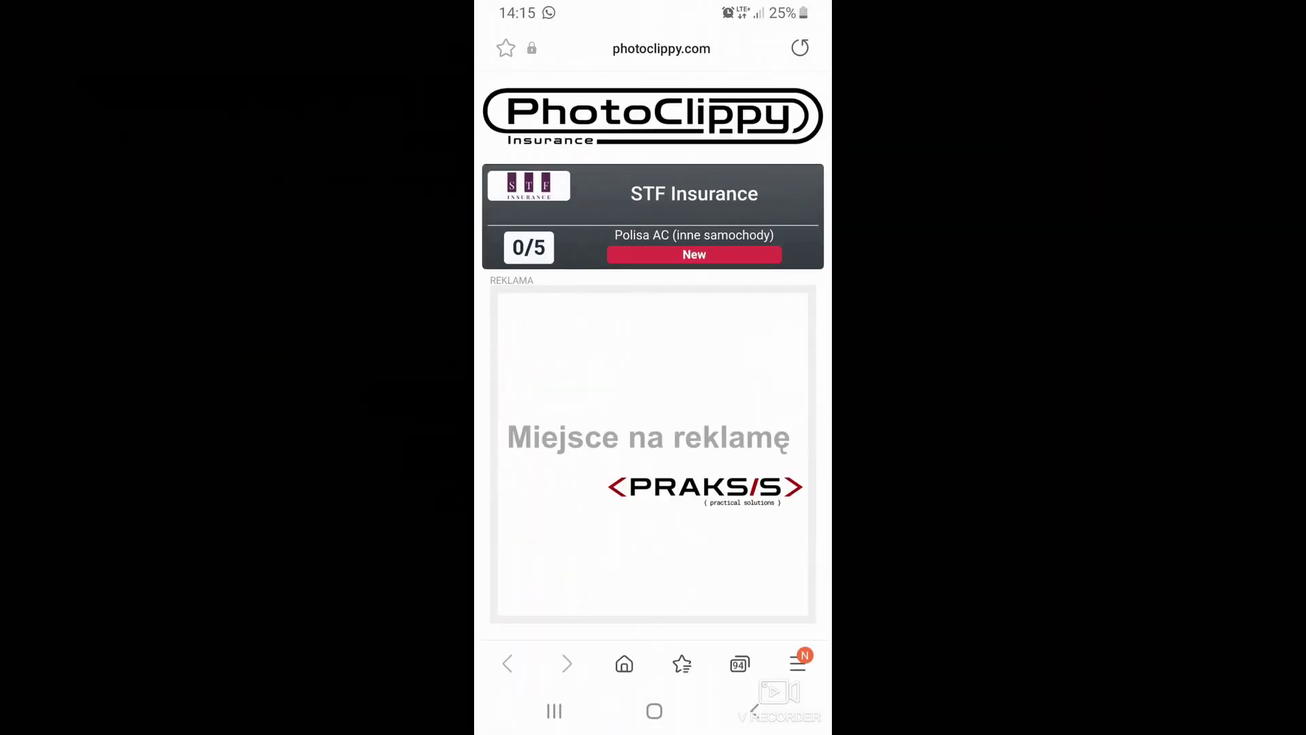
Open the STF Insurance request and capture and accept the car's front and rear photos.
{"action": "left_click", "coordinate": [653, 216]}
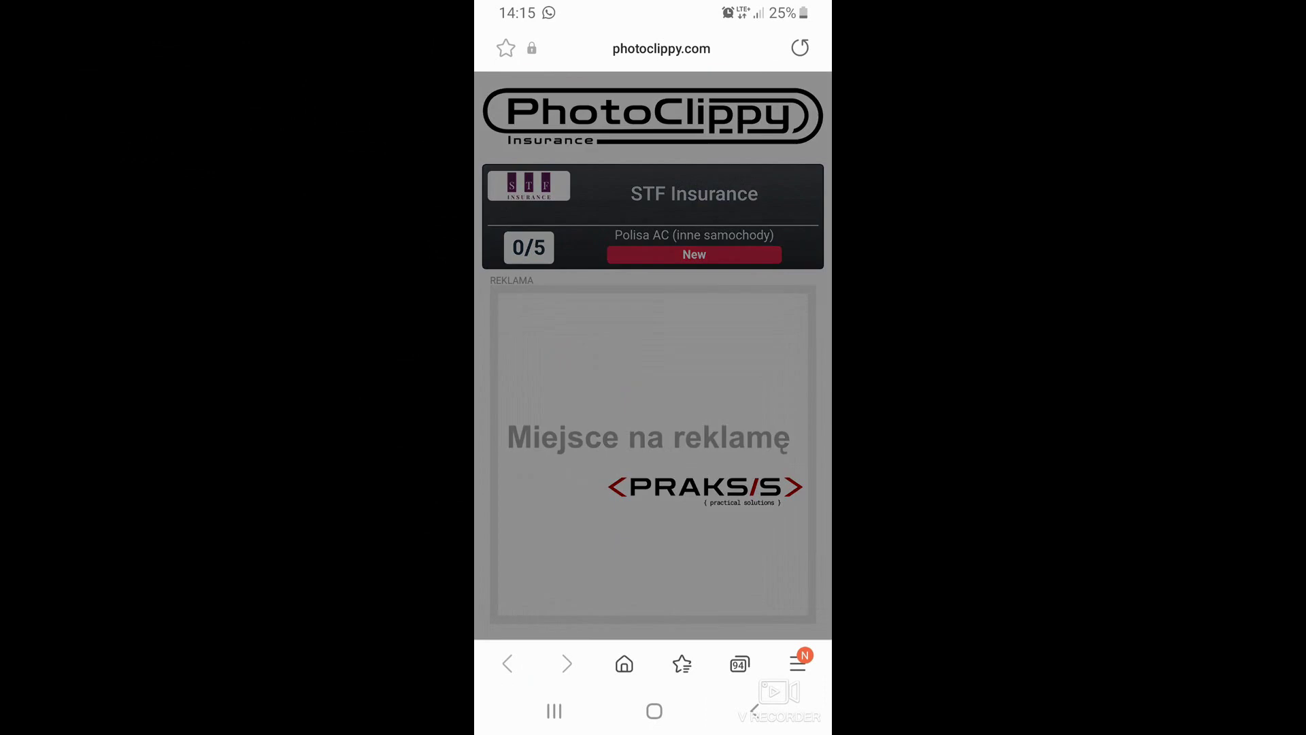
{"action": "left_click", "coordinate": [653, 201]}
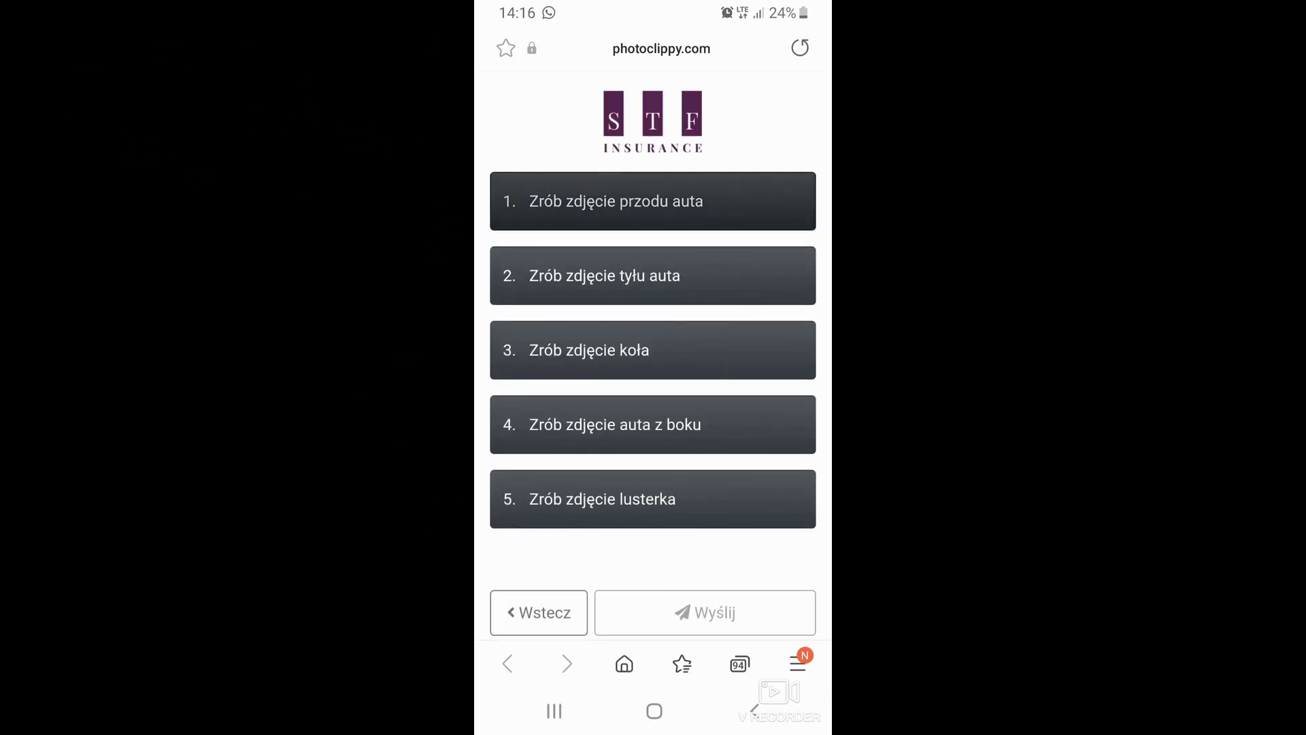
{"action": "left_click", "coordinate": [705, 613]}
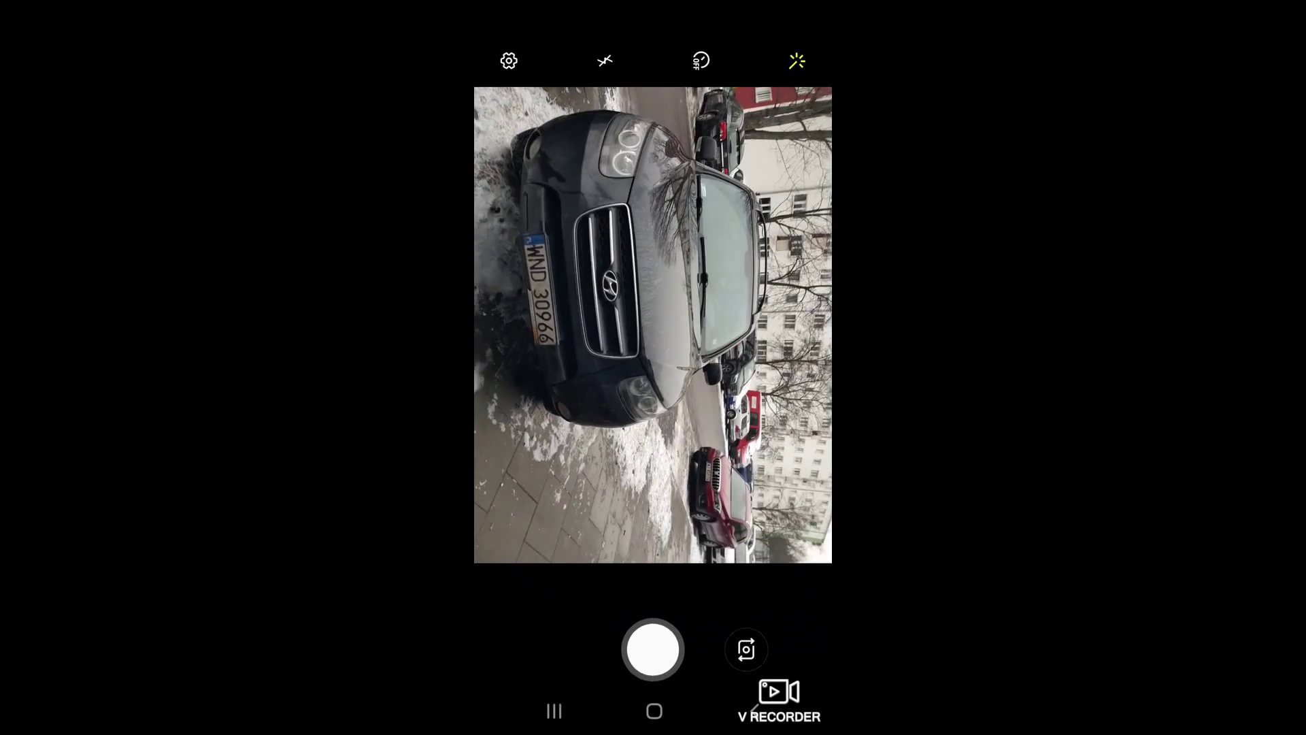
{"action": "left_click", "coordinate": [653, 649]}
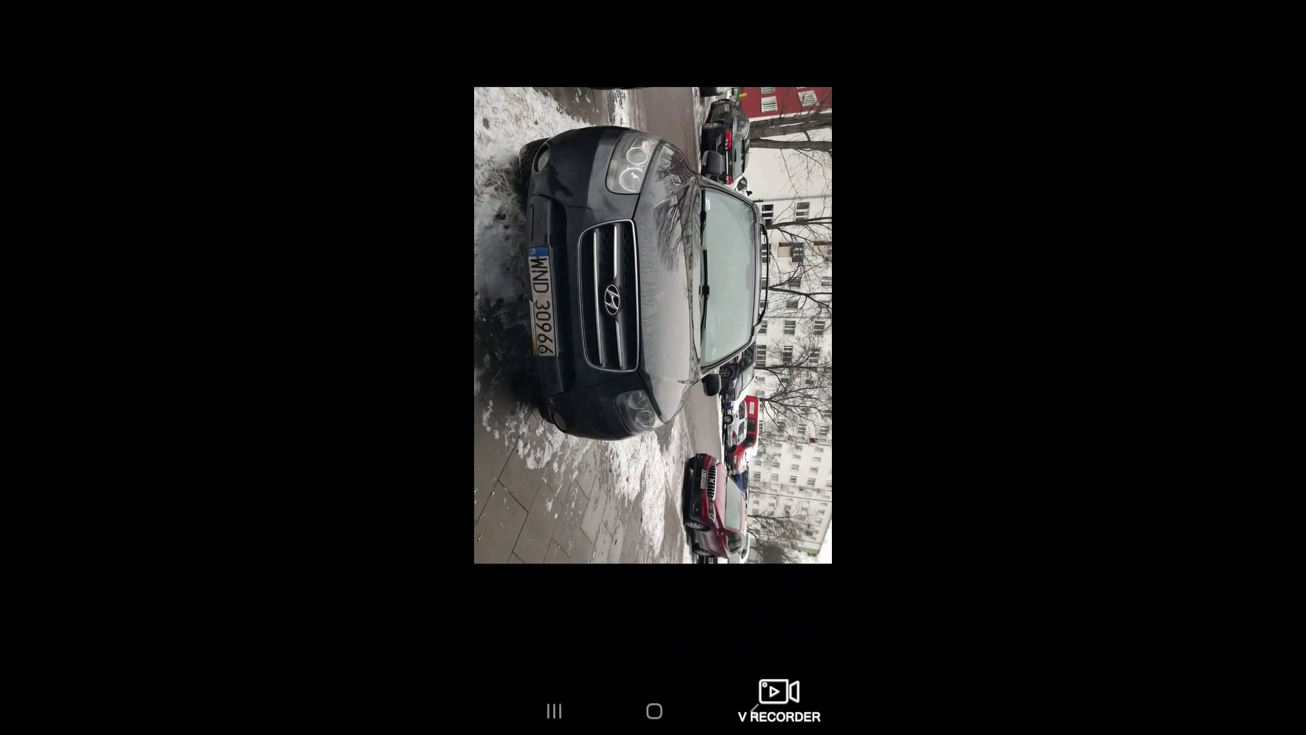
{"action": "left_click", "coordinate": [730, 653]}
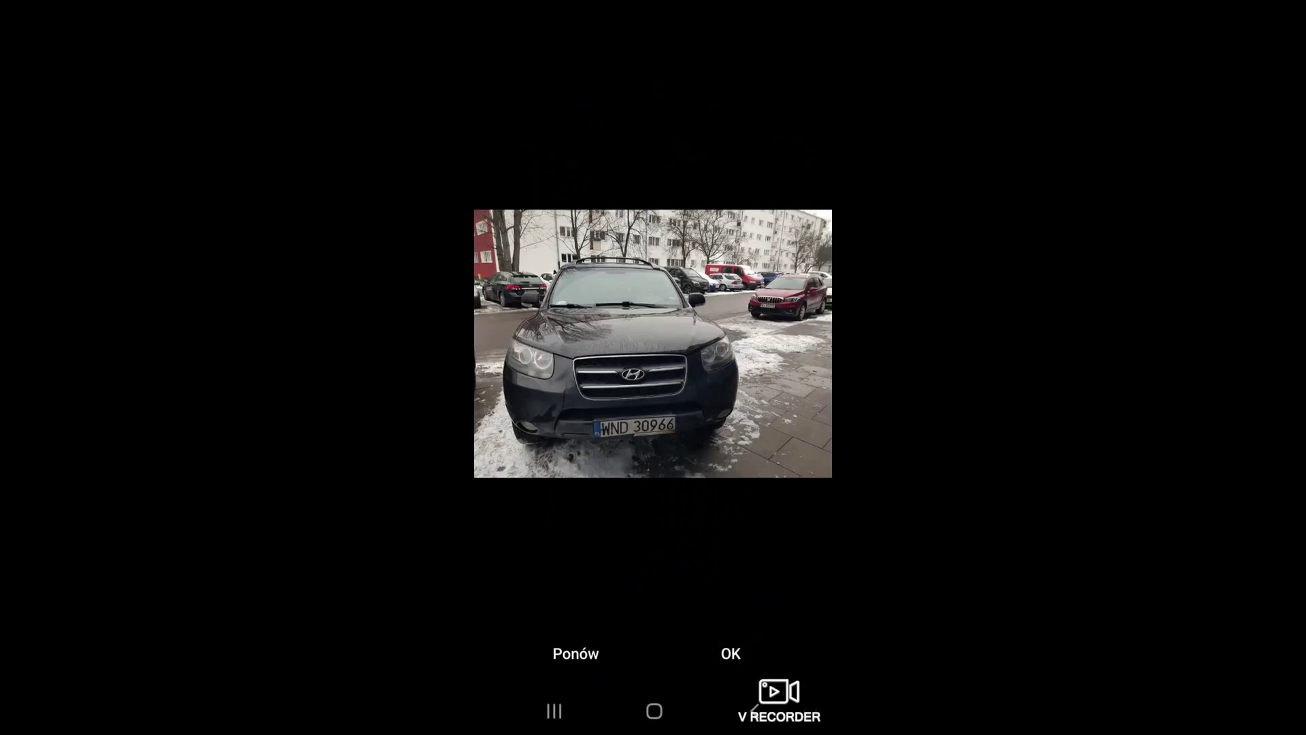
{"action": "left_click", "coordinate": [757, 612]}
{"action": "left_click", "coordinate": [705, 612]}
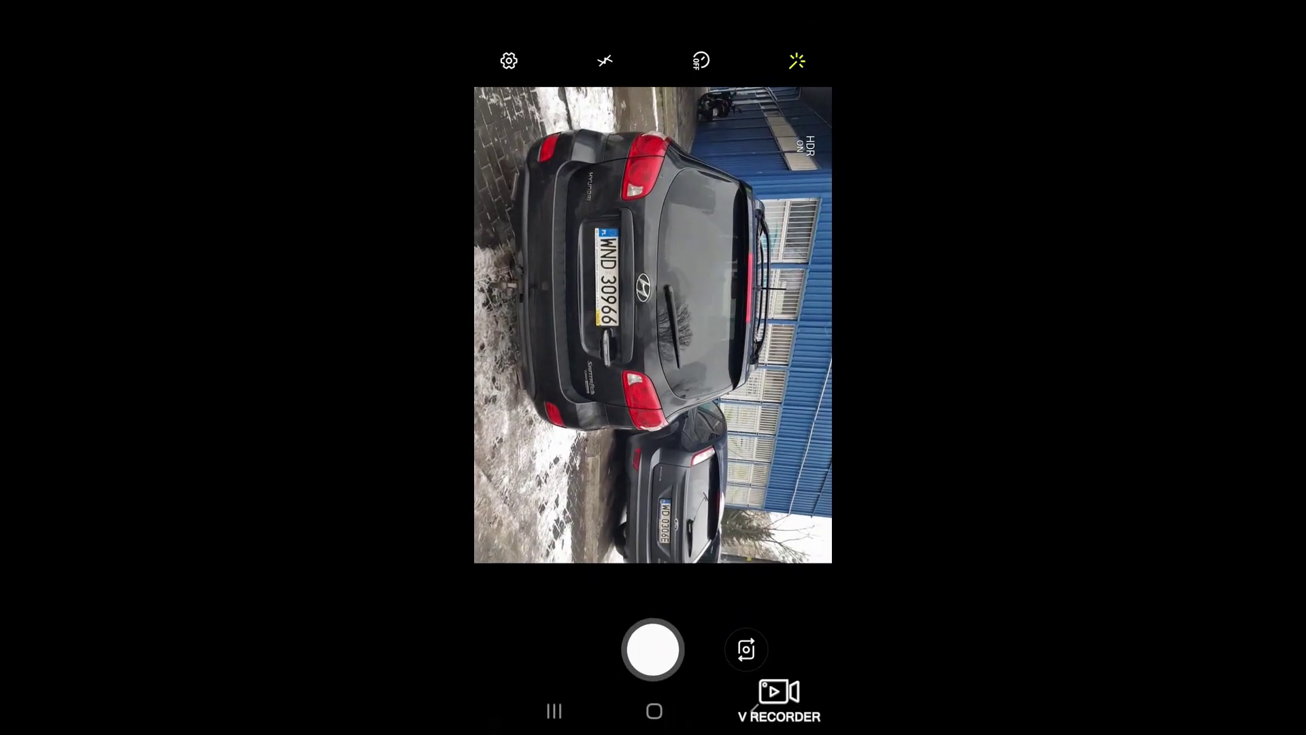
{"action": "left_click", "coordinate": [652, 649]}
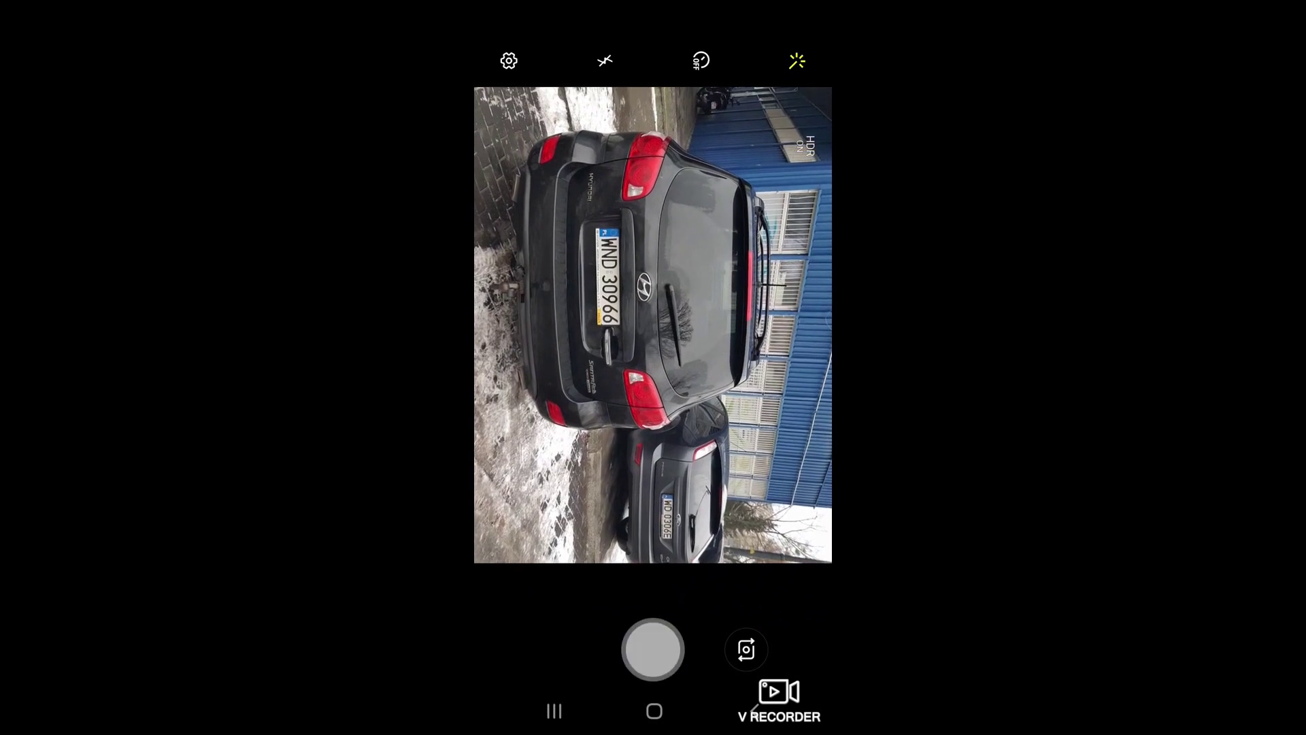
{"action": "left_click", "coordinate": [731, 653]}
Capture and accept the wheel, side and mirror photos, then choose to send them.
{"action": "left_click", "coordinate": [755, 612]}
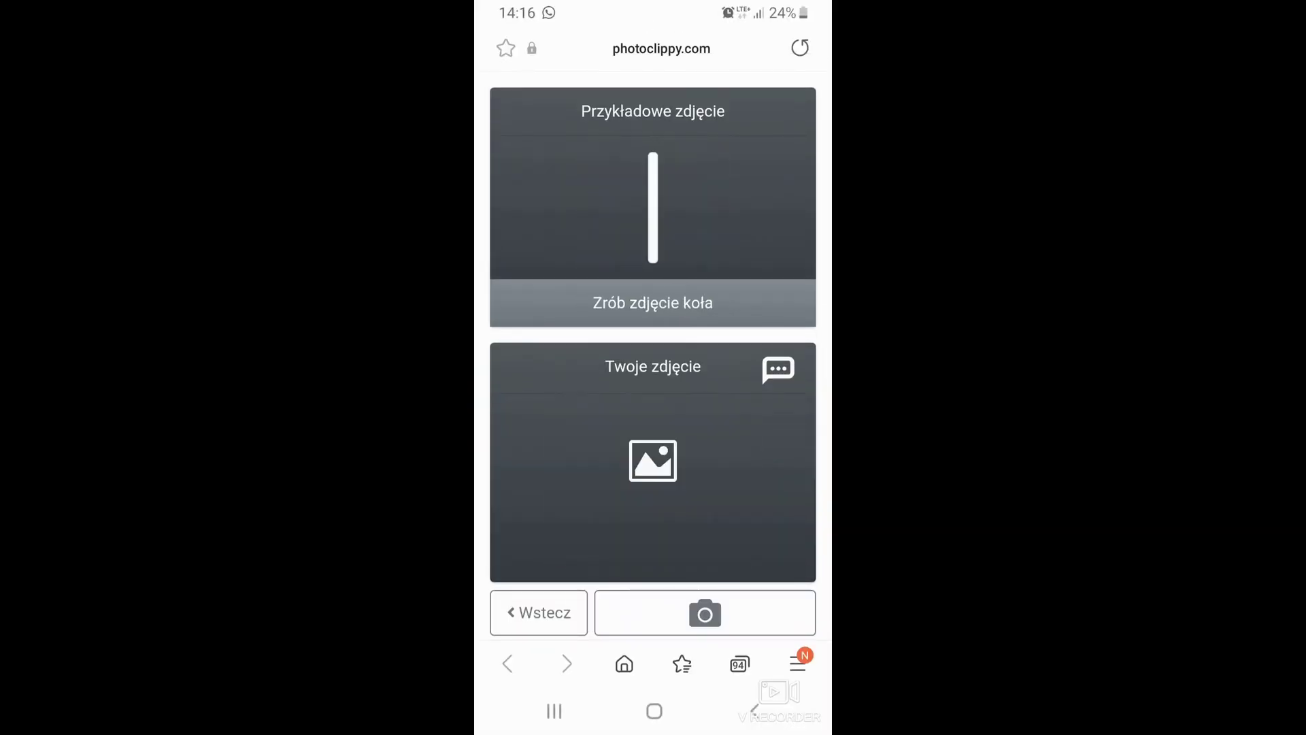
{"action": "left_click", "coordinate": [705, 613]}
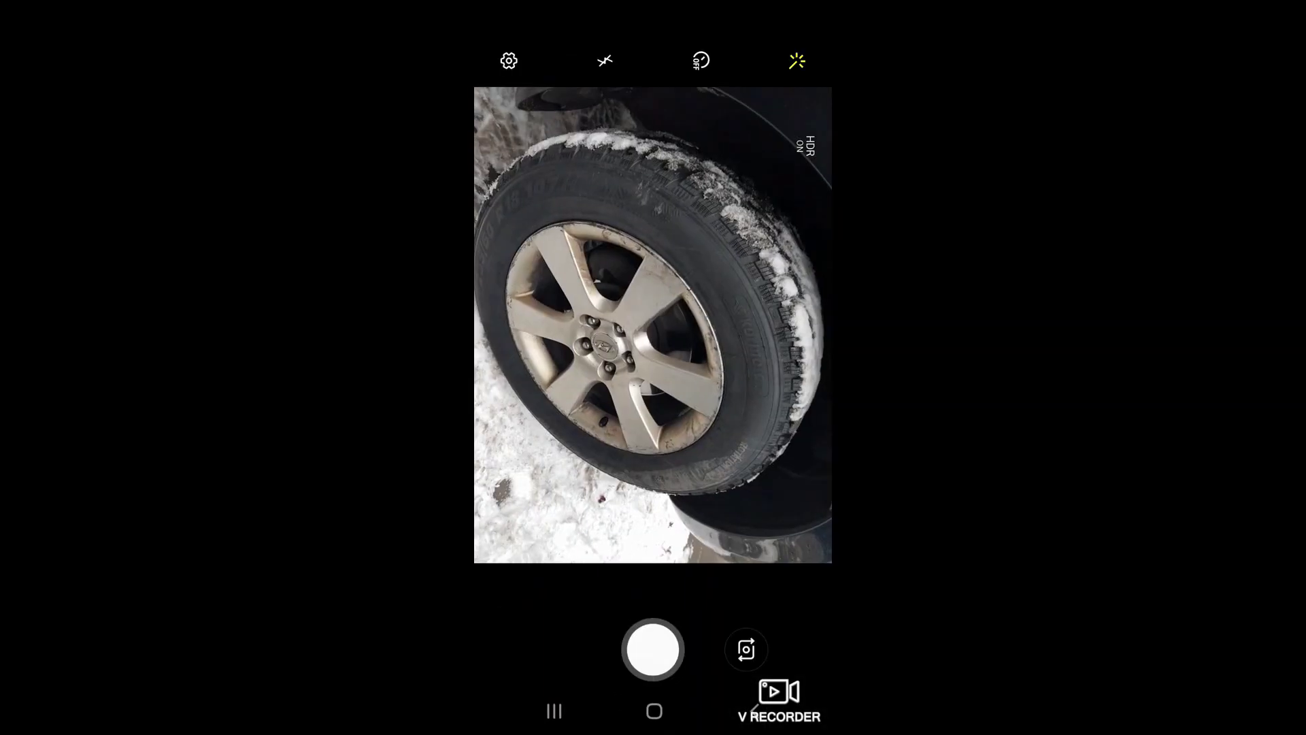
{"action": "left_click", "coordinate": [652, 648]}
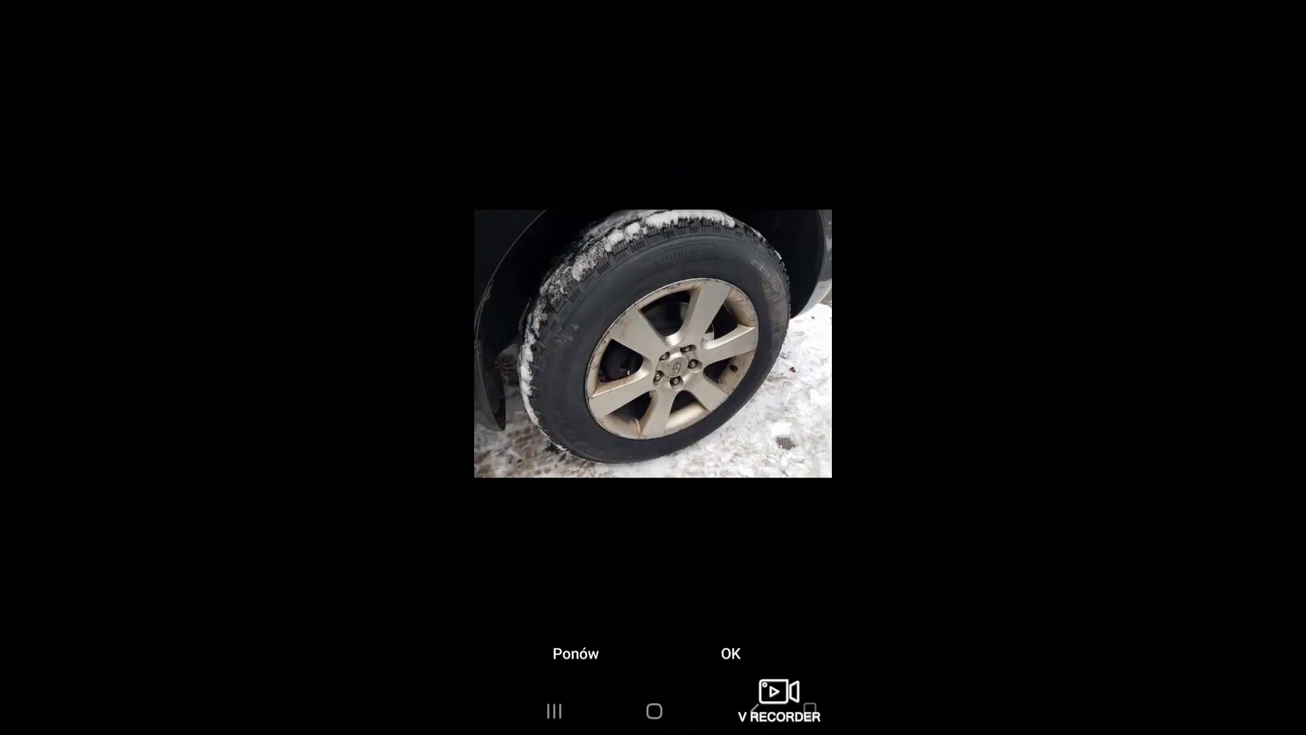
{"action": "left_click", "coordinate": [730, 653]}
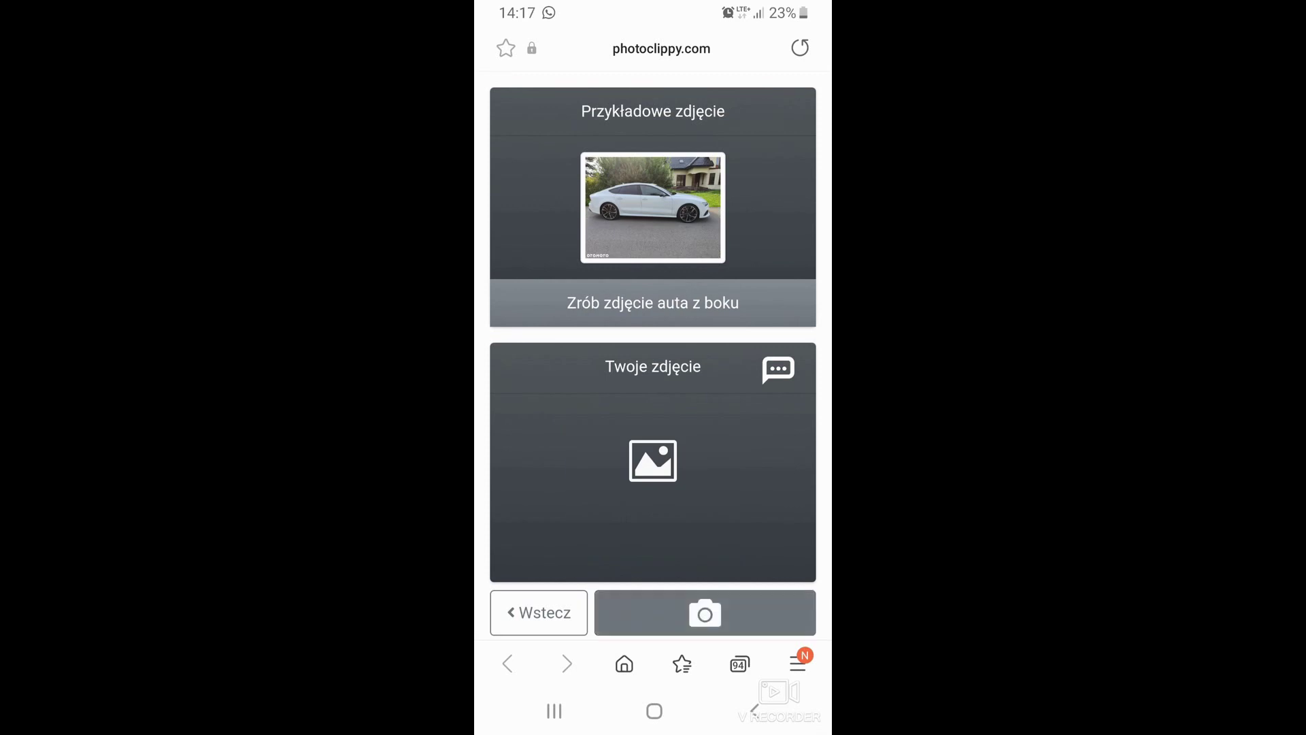
{"action": "left_click", "coordinate": [704, 612]}
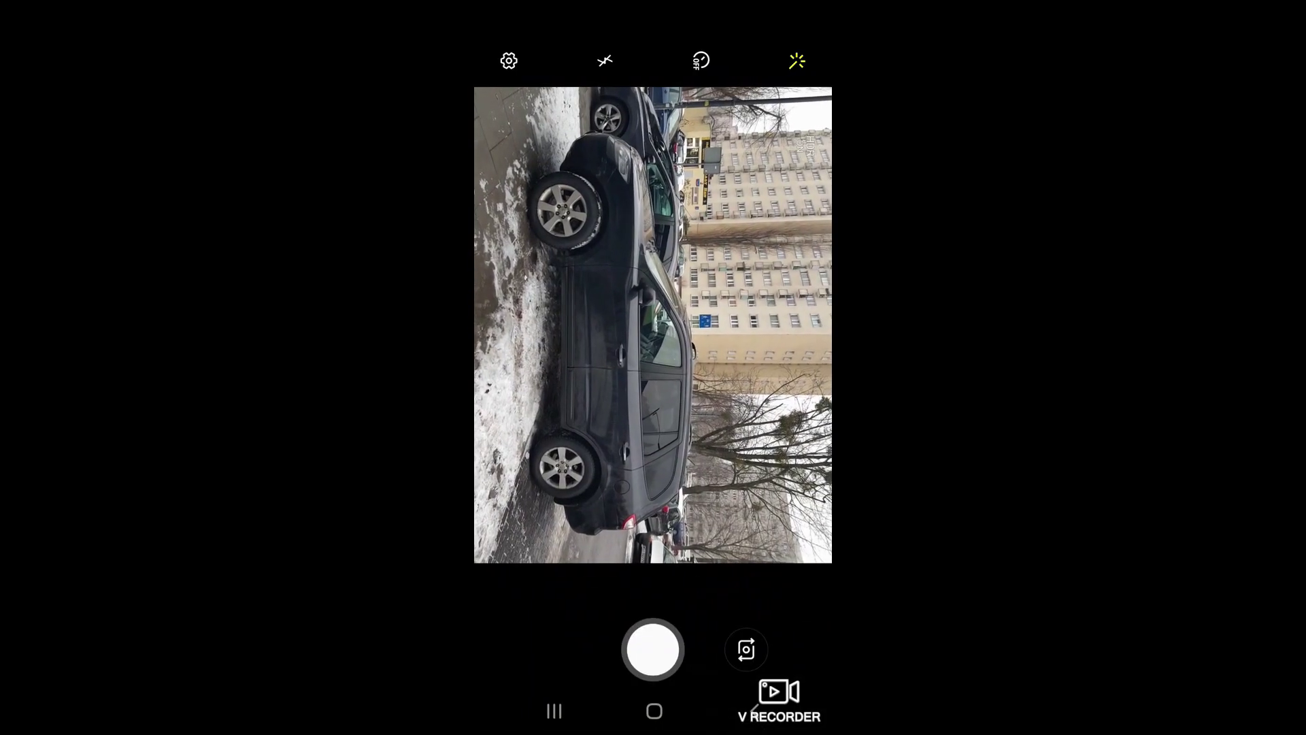
{"action": "left_click", "coordinate": [653, 648]}
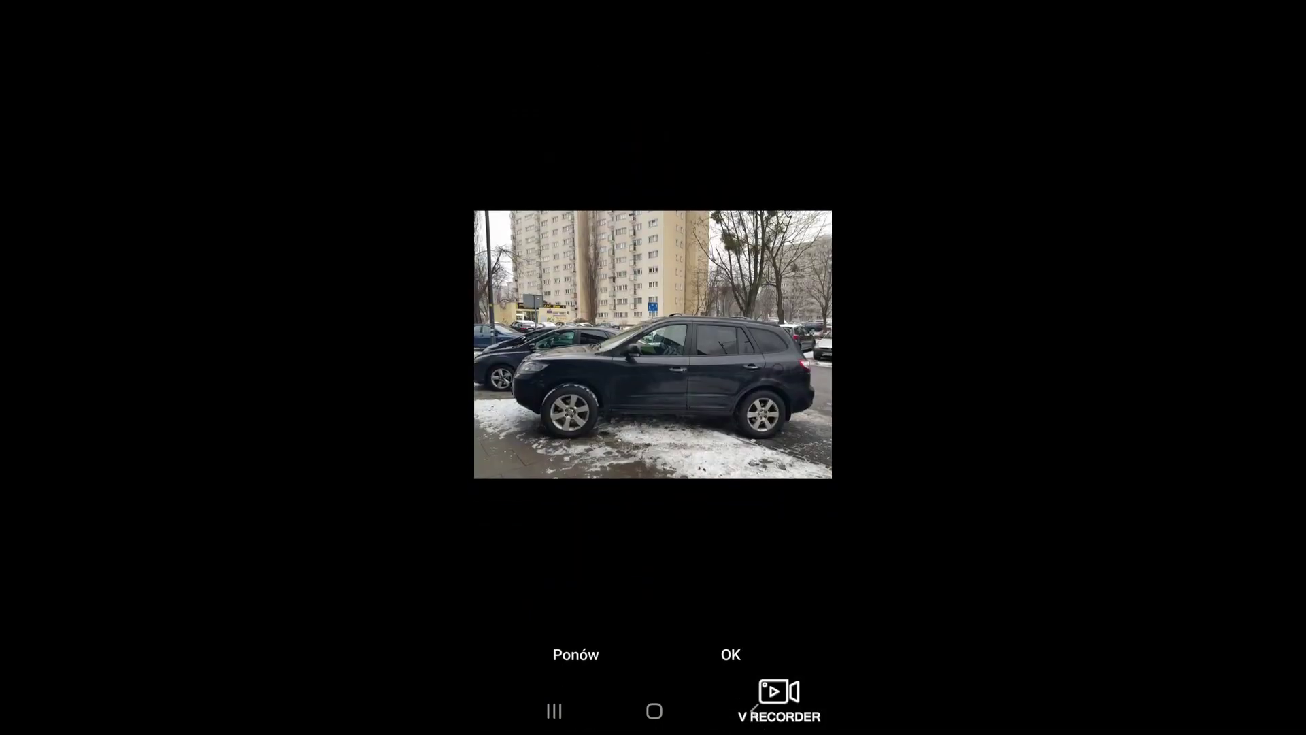
{"action": "left_click", "coordinate": [731, 653]}
{"action": "left_click", "coordinate": [758, 612]}
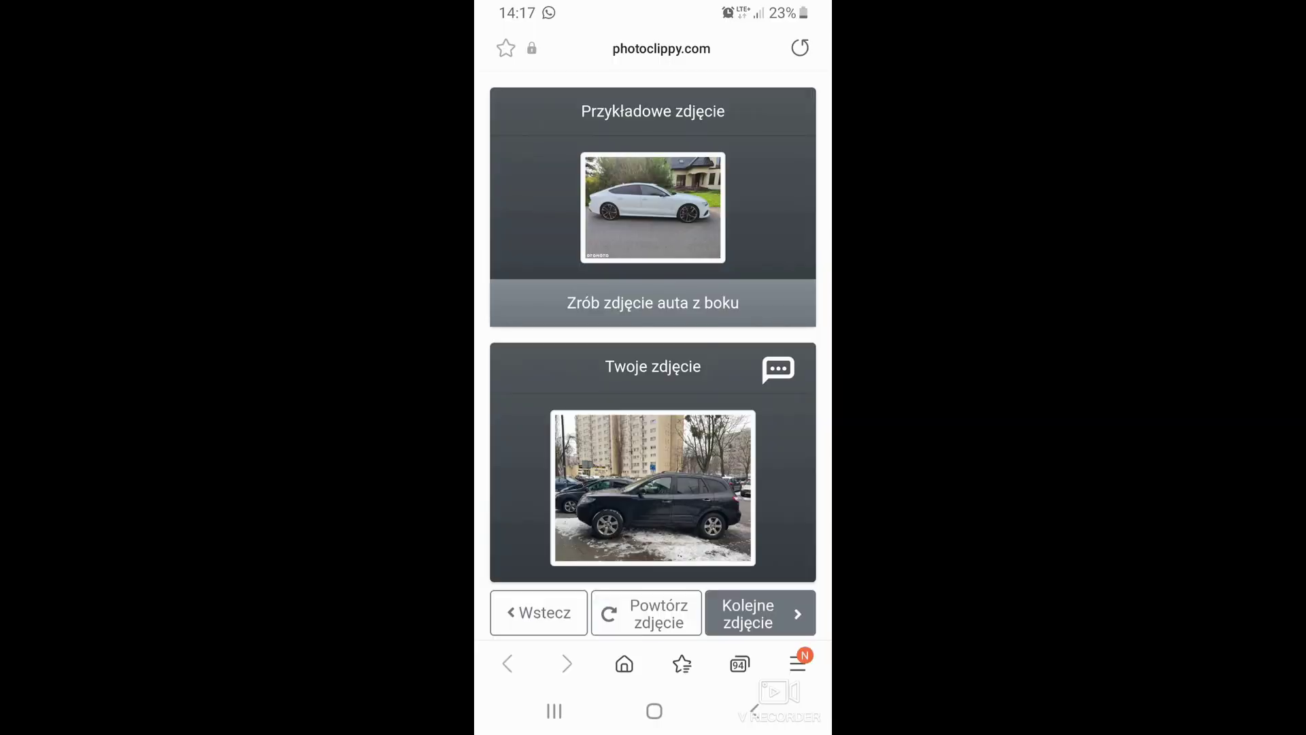
{"action": "left_click", "coordinate": [705, 612]}
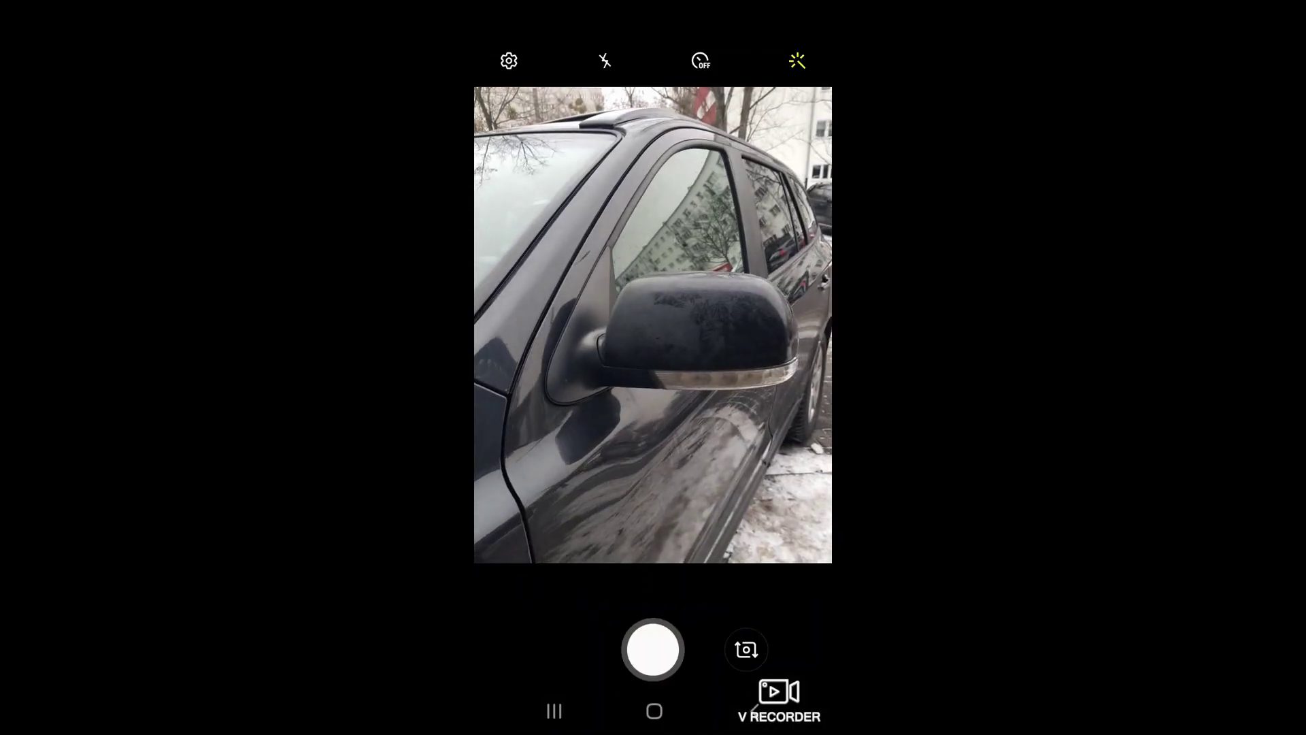
{"action": "left_click", "coordinate": [653, 648]}
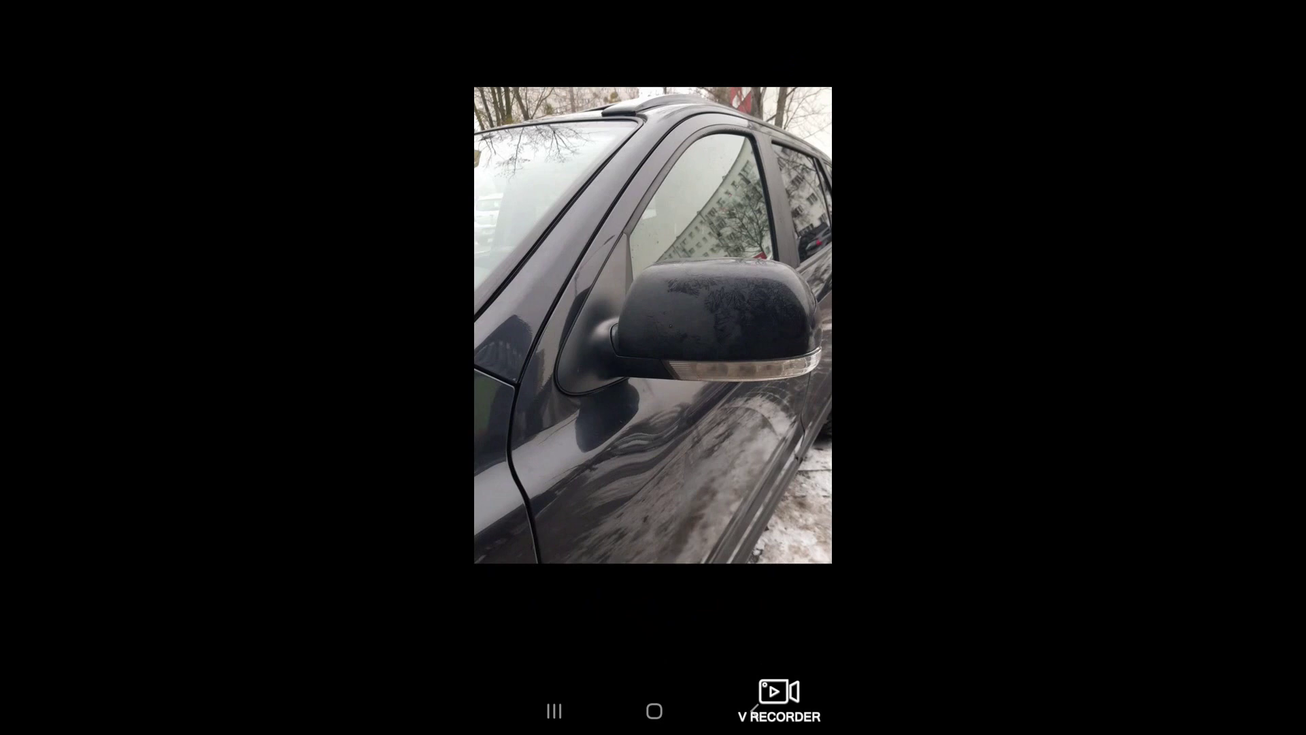
{"action": "left_click", "coordinate": [730, 653]}
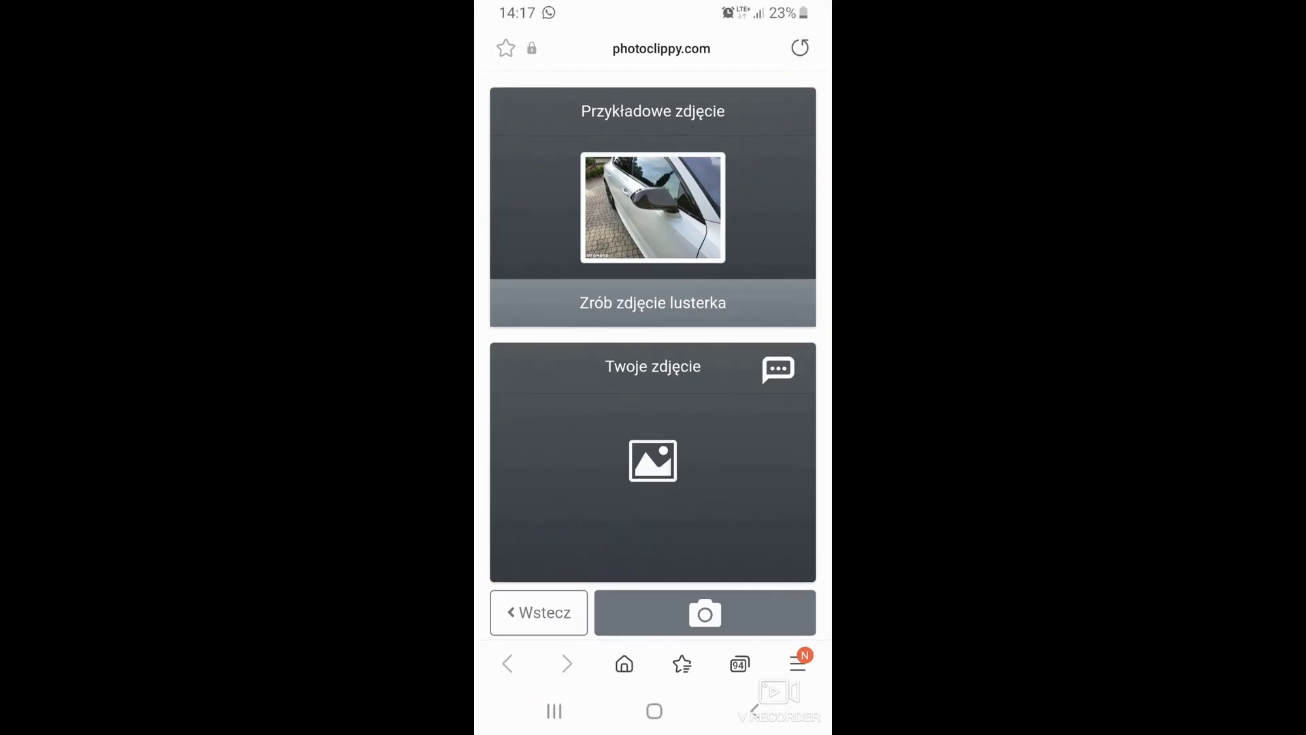
{"action": "left_click", "coordinate": [760, 612]}
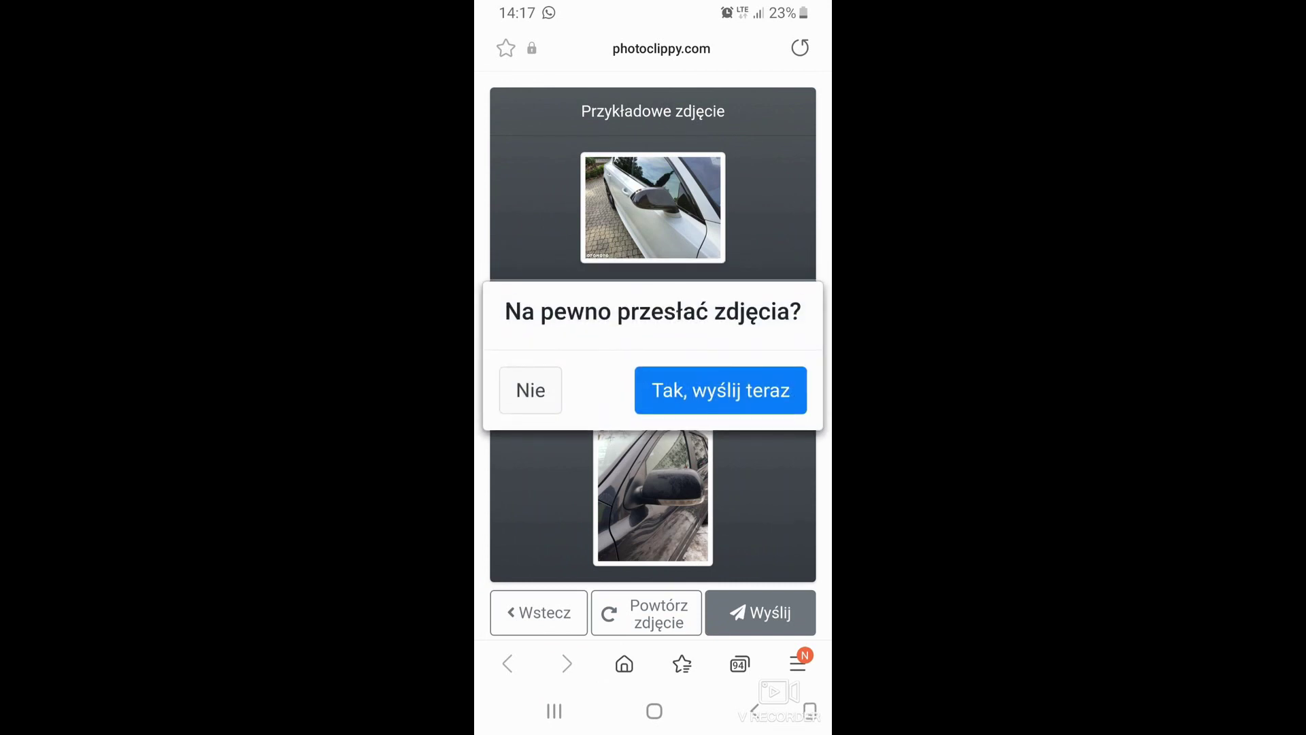
Upload the five photos, dismiss the success message, and review the step 4 side photo.
{"action": "left_click", "coordinate": [720, 390]}
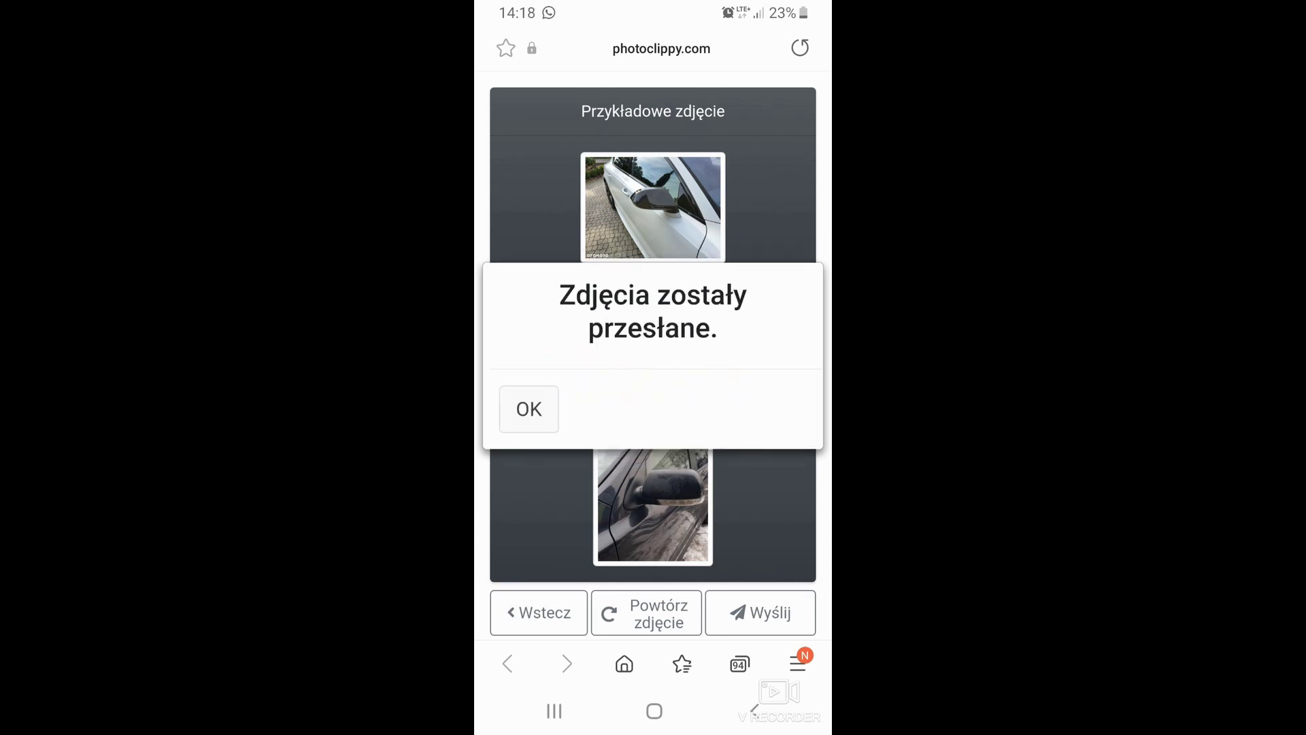
{"action": "left_click", "coordinate": [529, 408]}
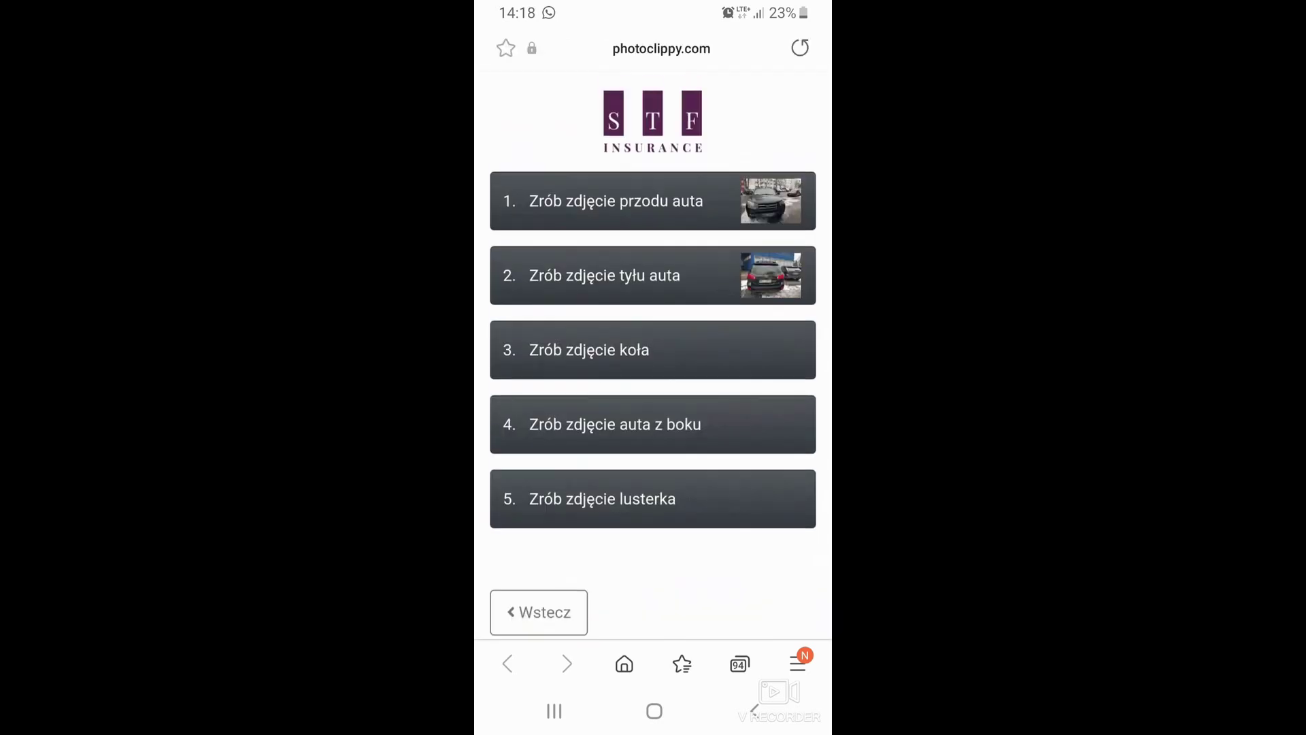
{"action": "left_click", "coordinate": [612, 425]}
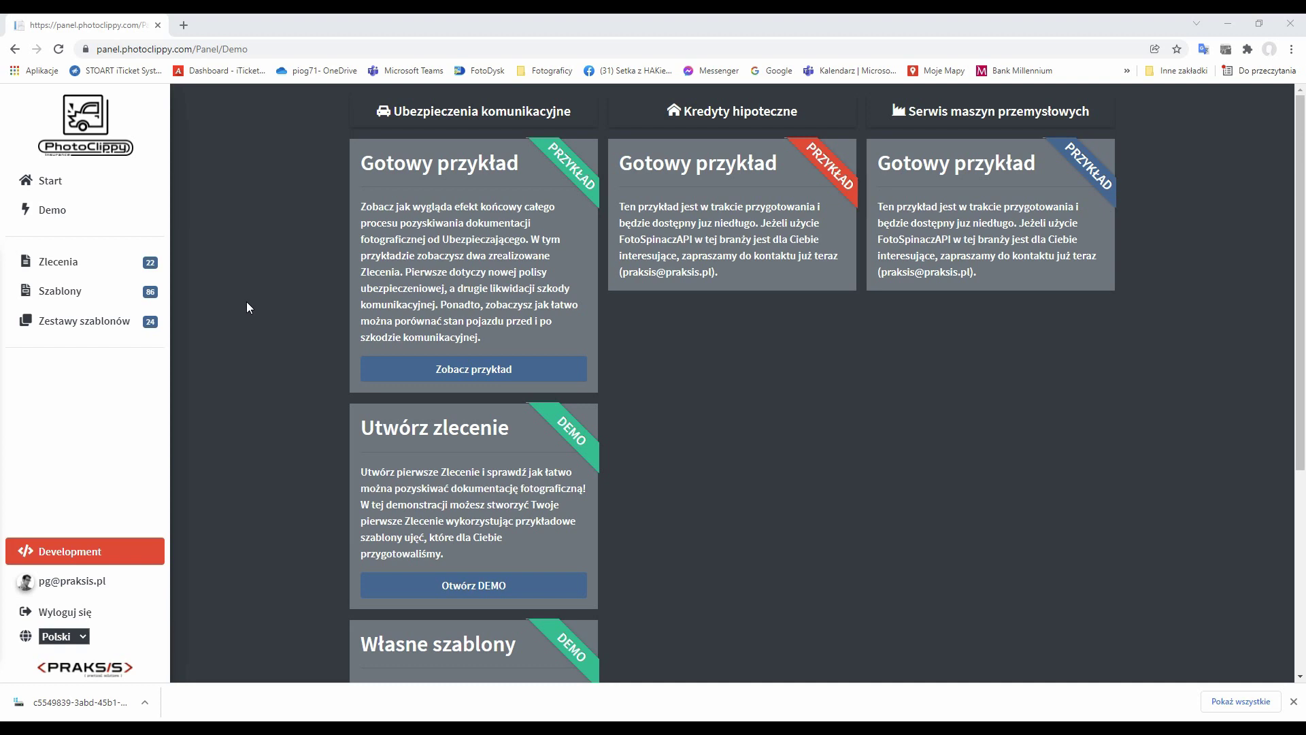
{"action": "left_click", "coordinate": [73, 270]}
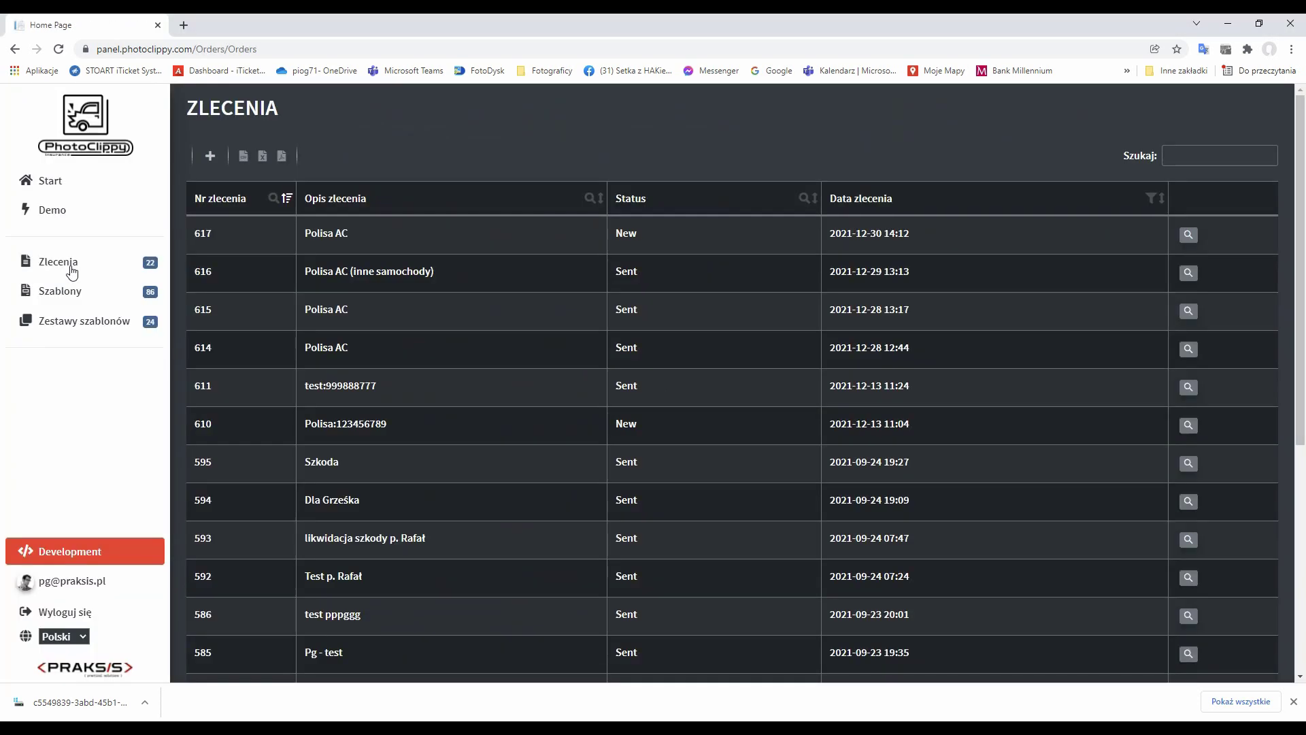
{"action": "left_click", "coordinate": [1187, 274]}
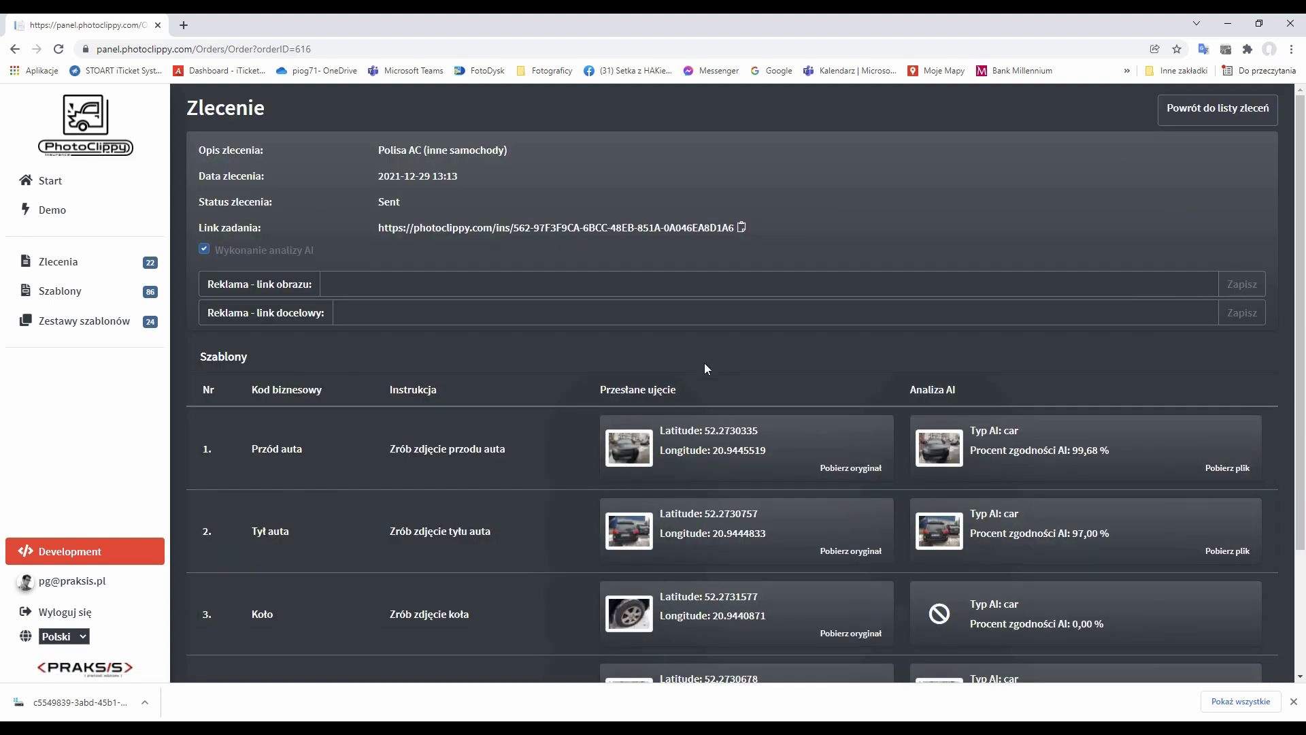
{"action": "scroll", "coordinate": [705, 368], "scroll_direction": "down", "scroll_amount": 3}
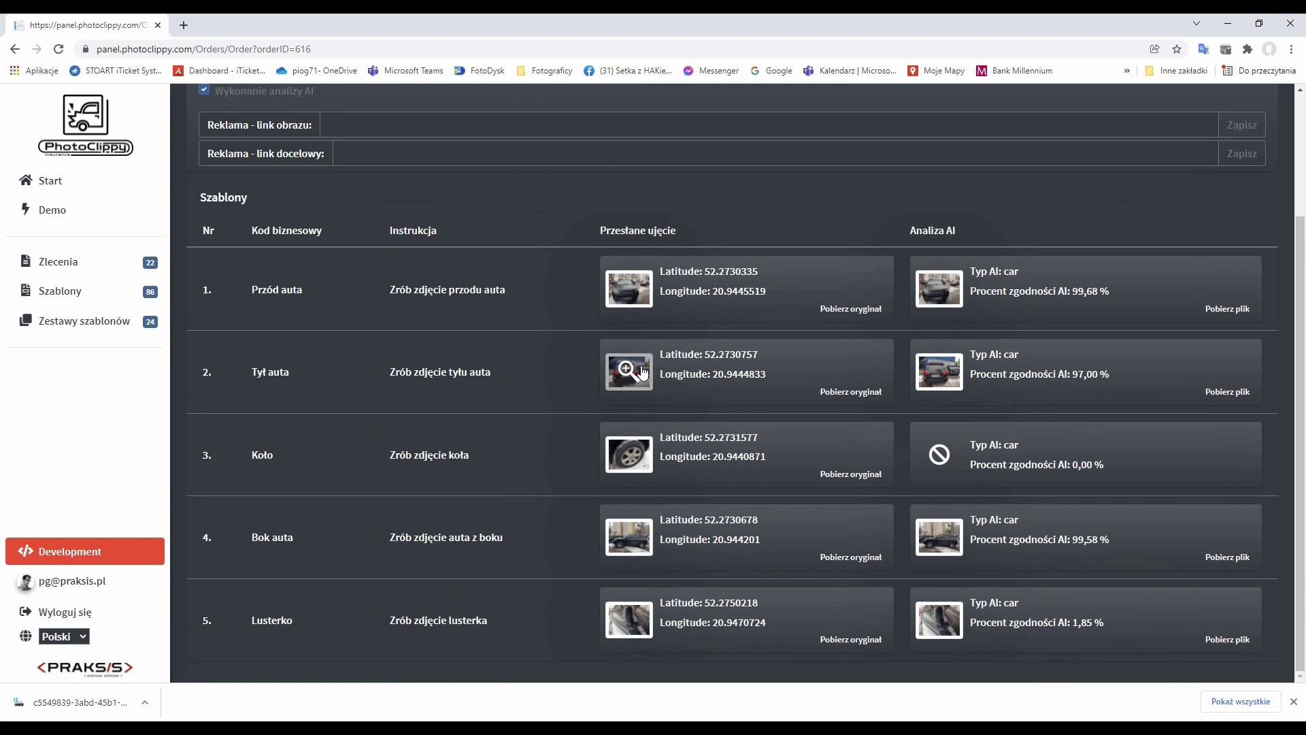
{"action": "left_click", "coordinate": [636, 372]}
{"action": "left_click", "coordinate": [903, 217]}
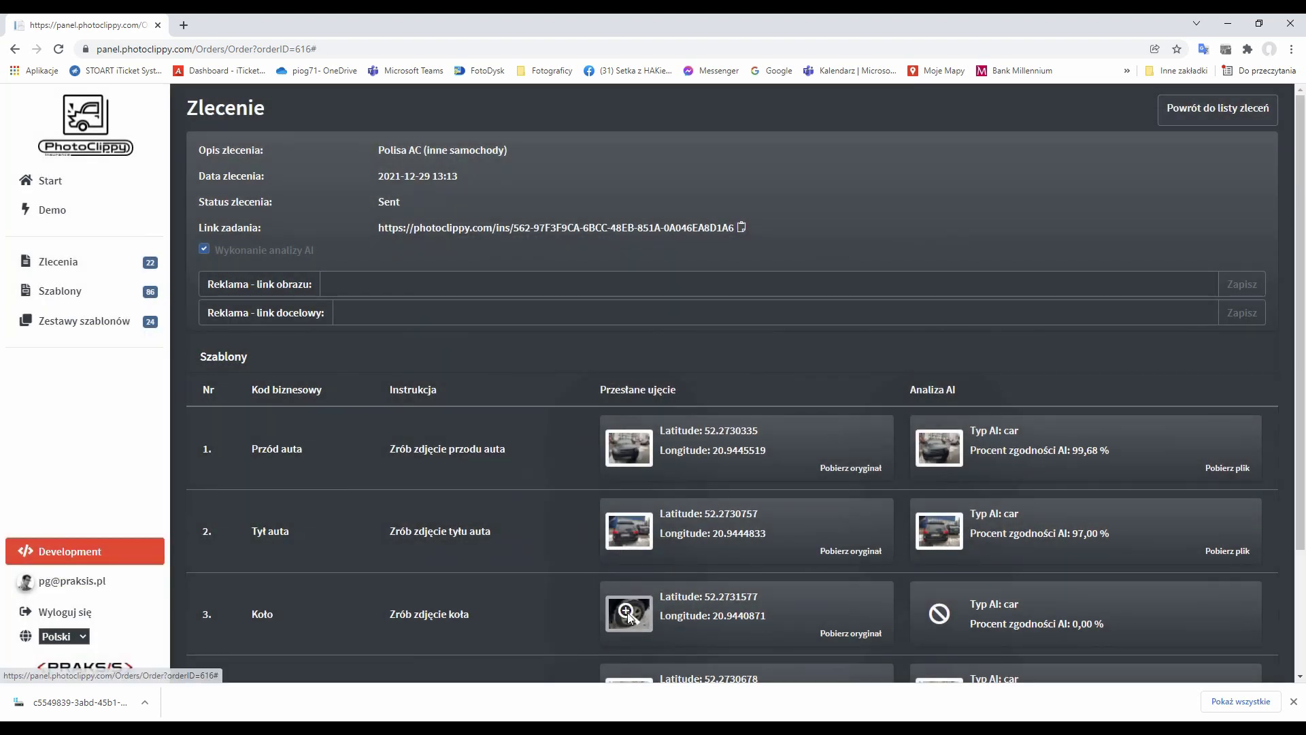
{"action": "left_click", "coordinate": [623, 600]}
{"action": "left_click", "coordinate": [903, 217]}
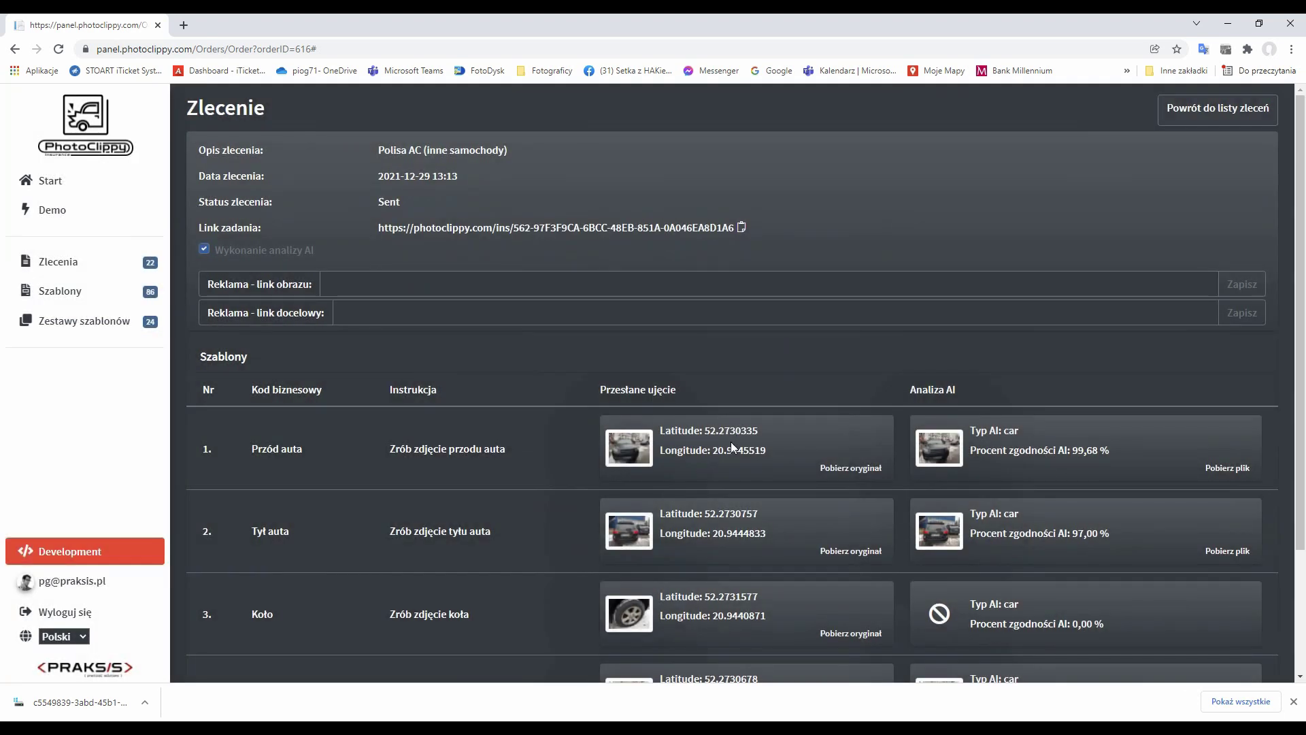
{"action": "left_click_drag", "start_coordinate": [766, 450], "coordinate": [662, 431]}
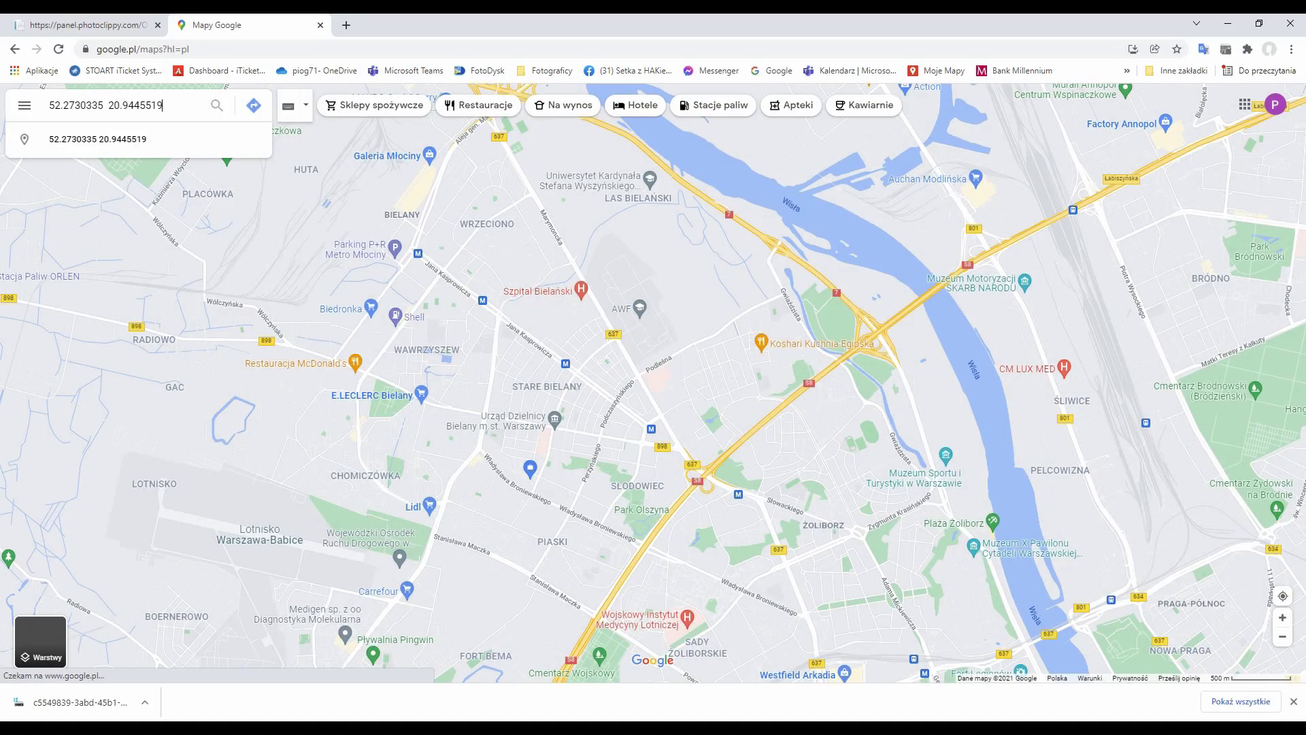
{"action": "left_click", "coordinate": [216, 107]}
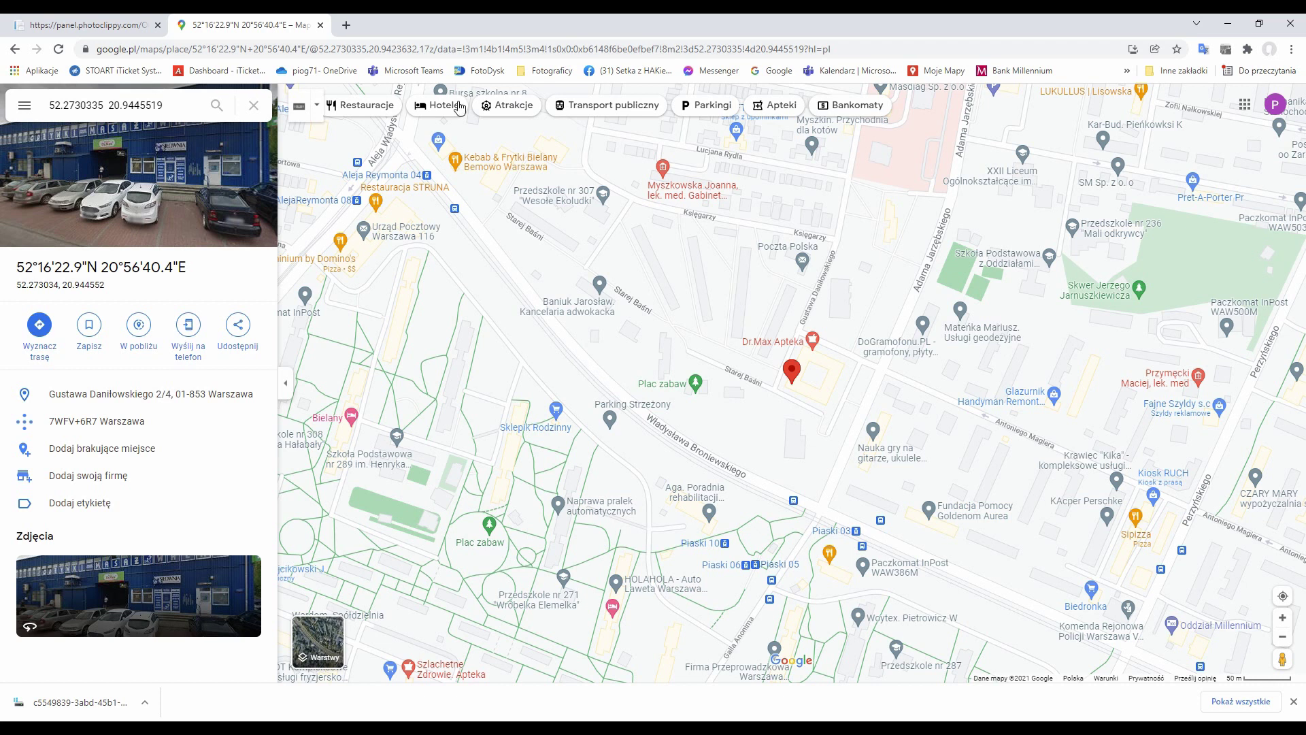
{"action": "left_click", "coordinate": [96, 25]}
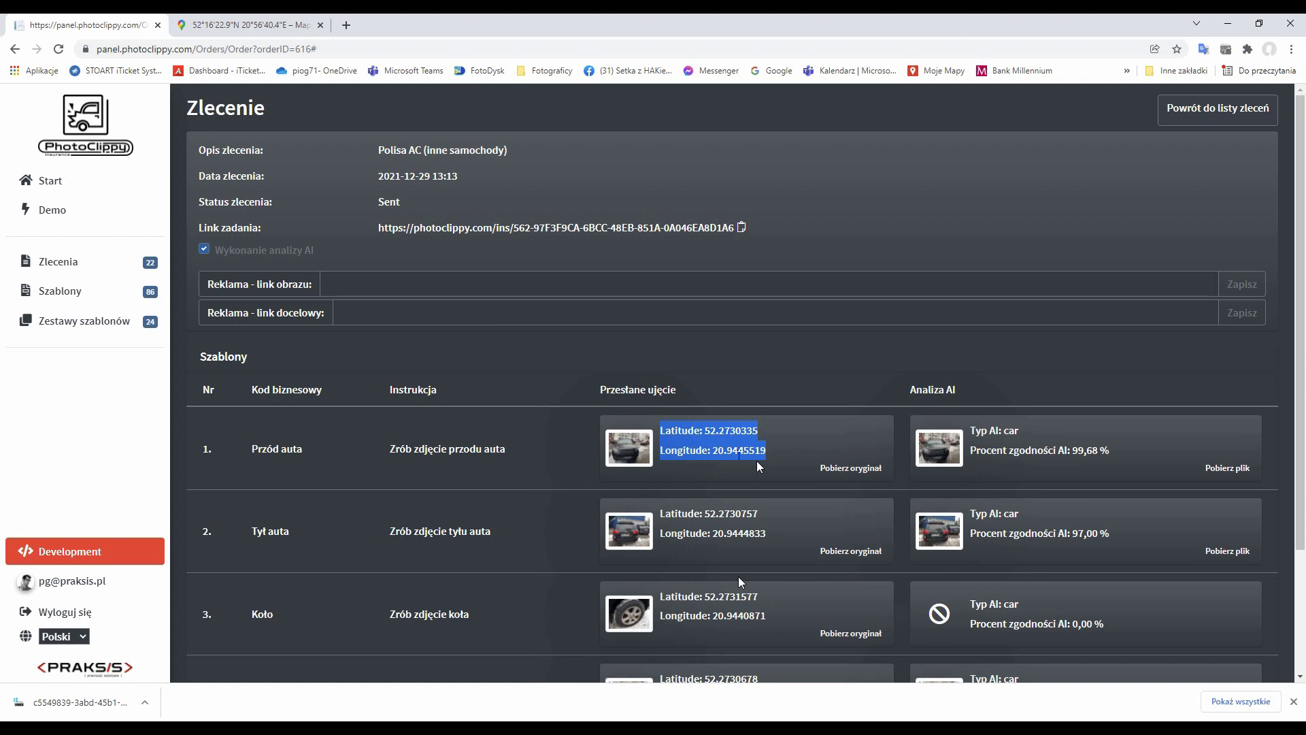
{"action": "left_click", "coordinate": [626, 541]}
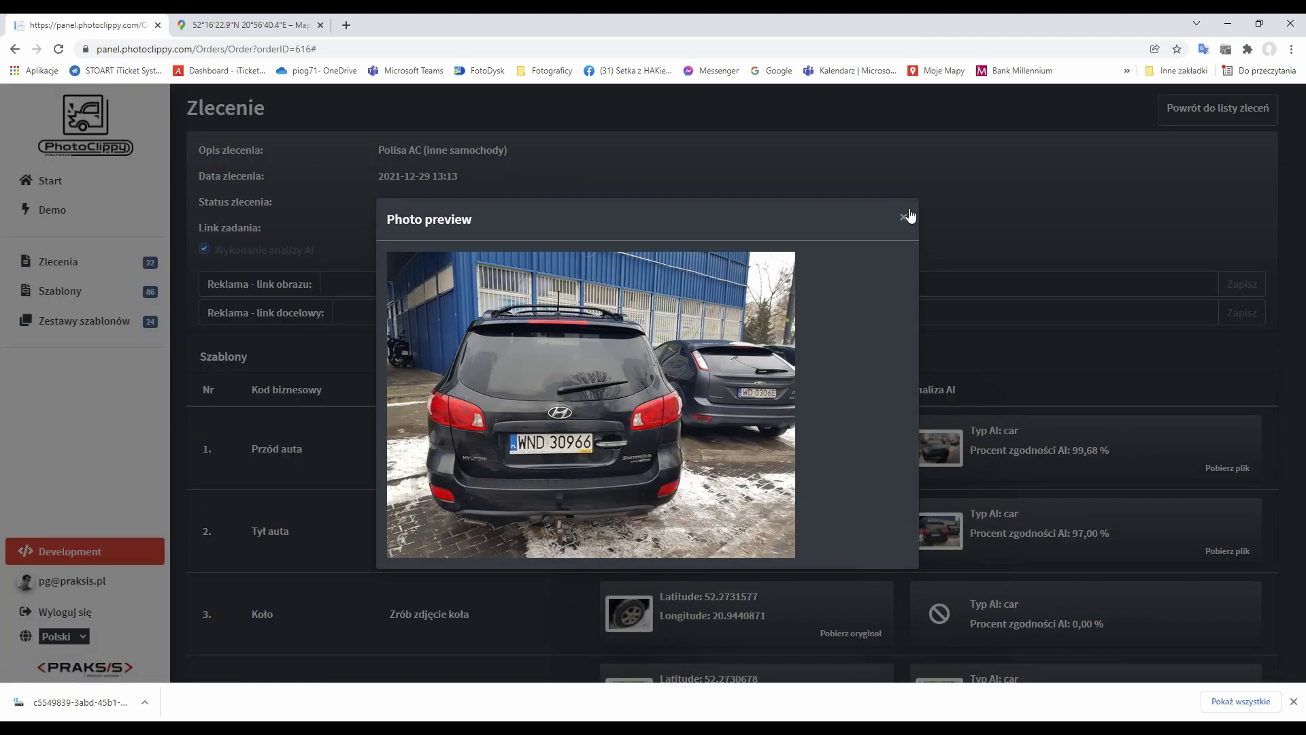
{"action": "left_click", "coordinate": [903, 217]}
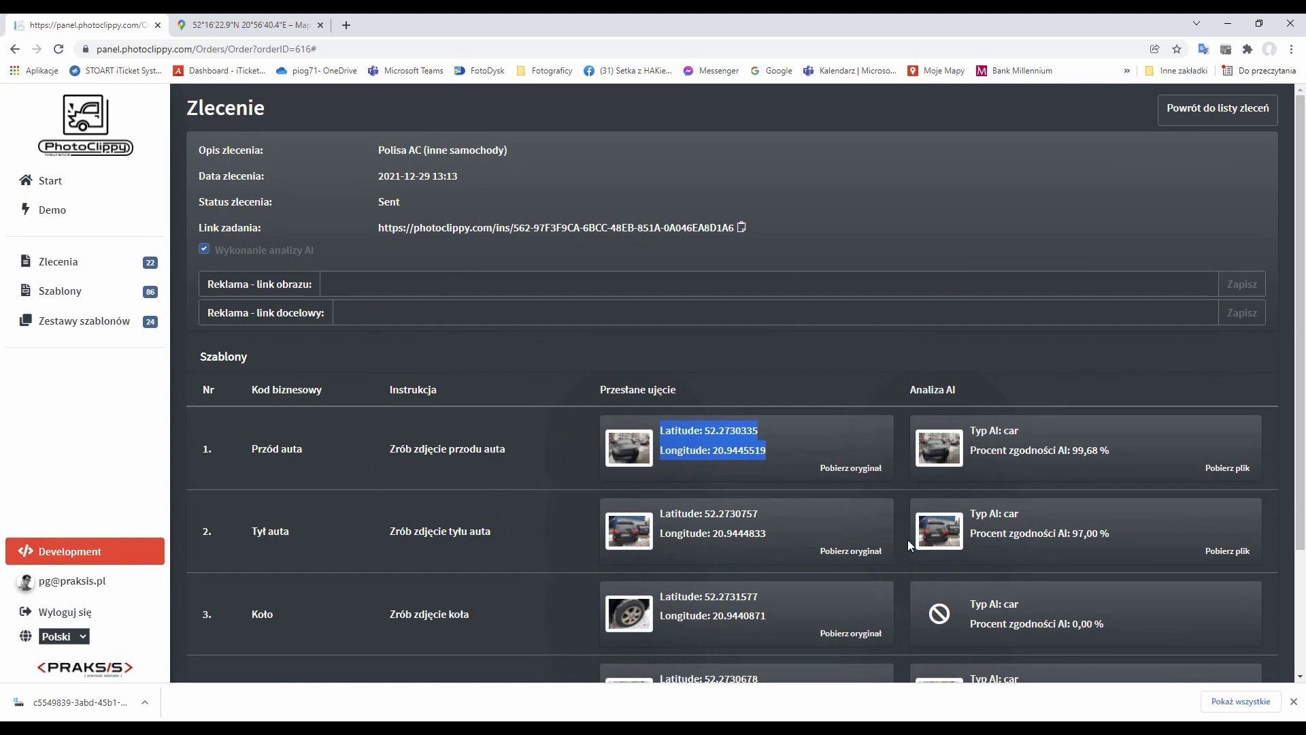
{"action": "left_click", "coordinate": [958, 534]}
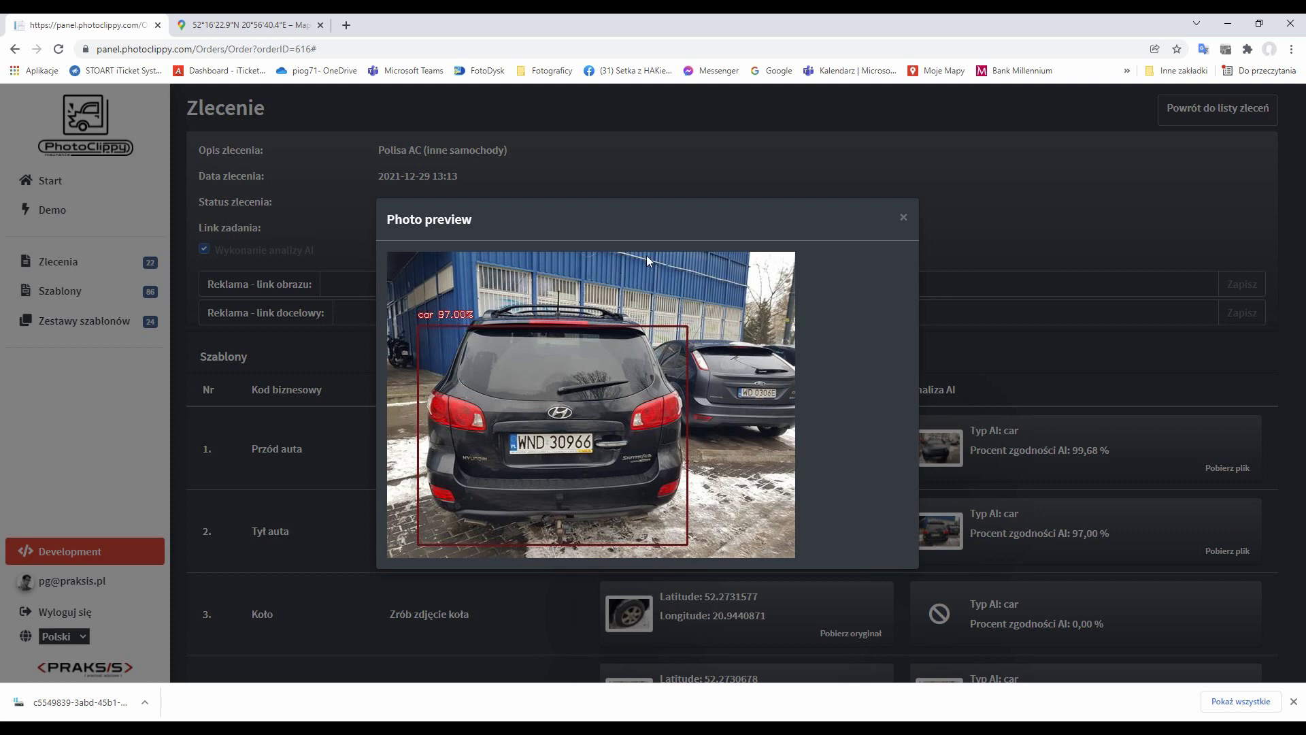
{"action": "left_click", "coordinate": [904, 217]}
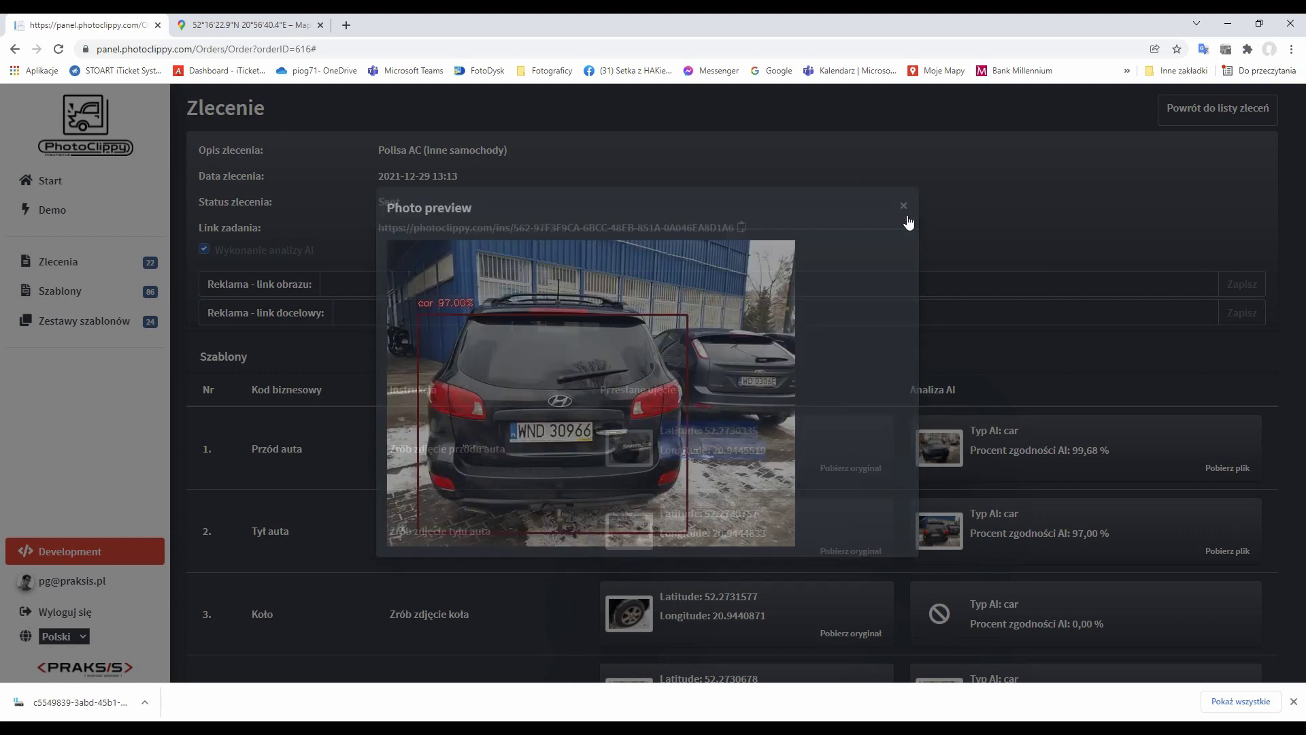
{"action": "left_click", "coordinate": [957, 443]}
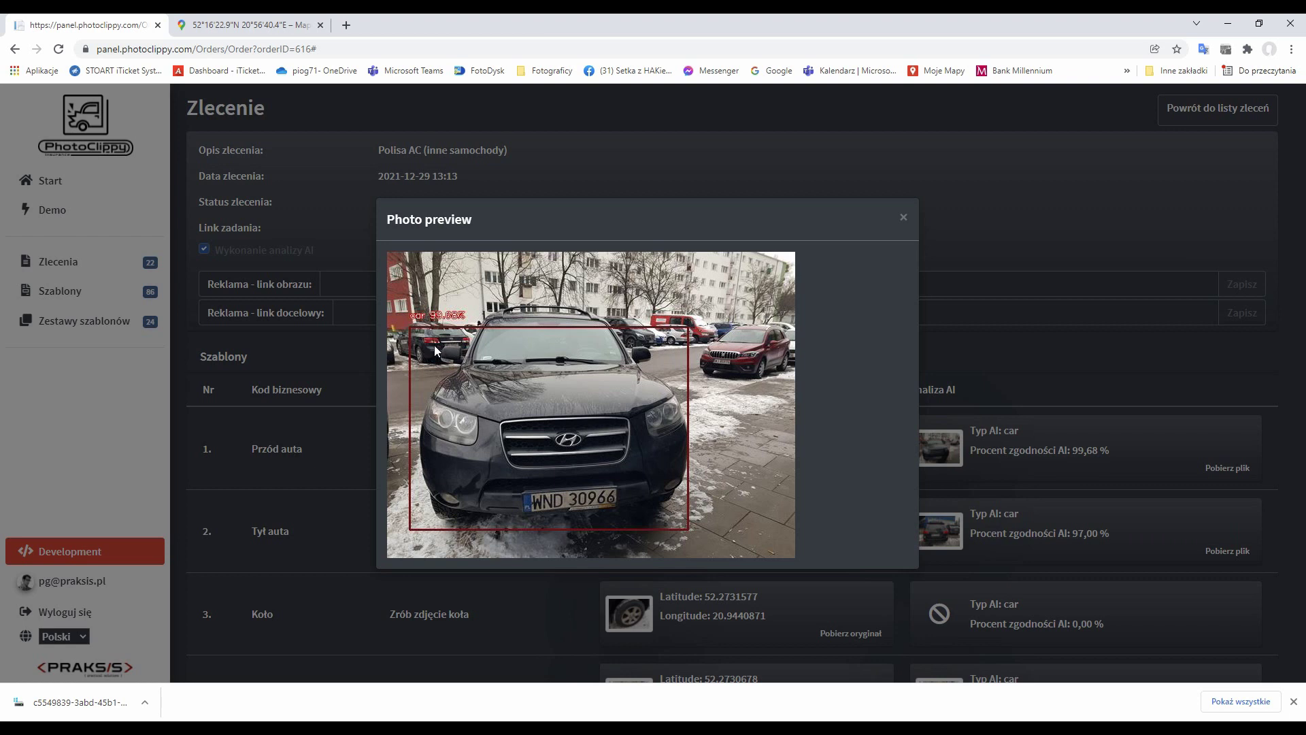
{"action": "left_click", "coordinate": [902, 217]}
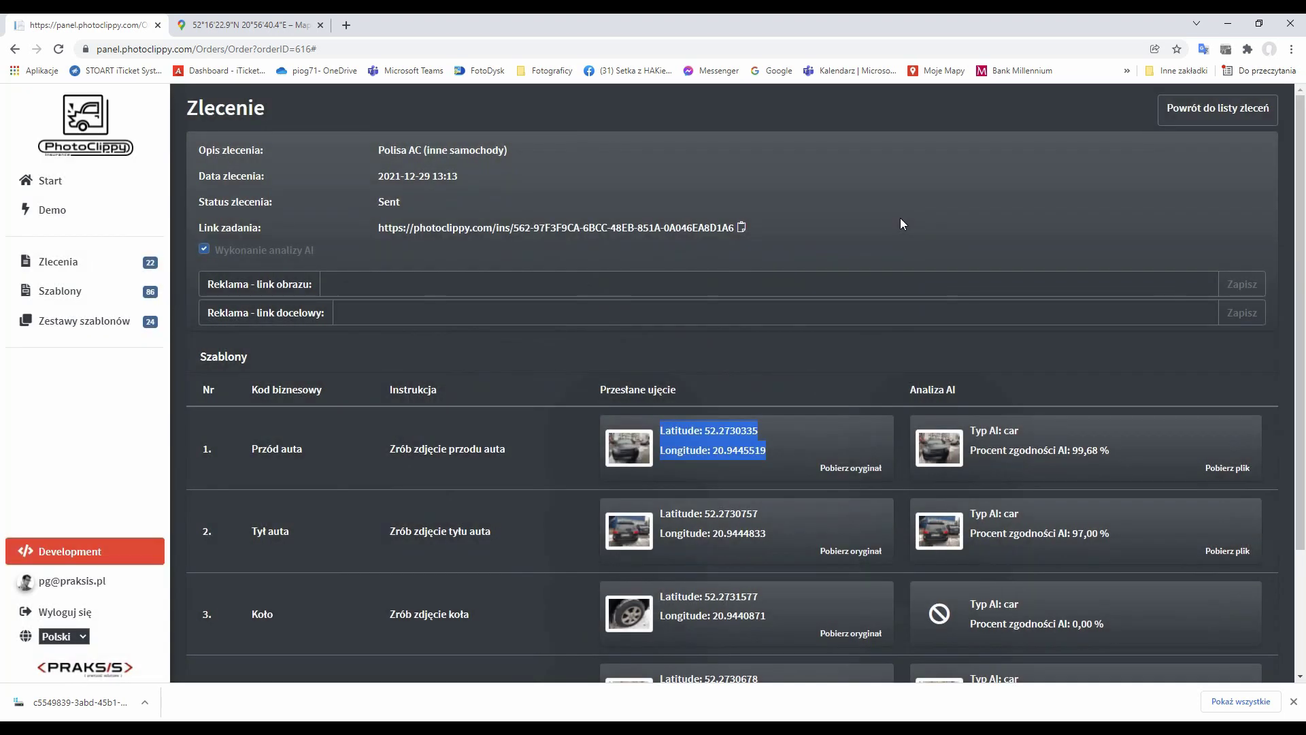
{"action": "scroll", "coordinate": [1041, 500], "scroll_direction": "down", "scroll_amount": 3}
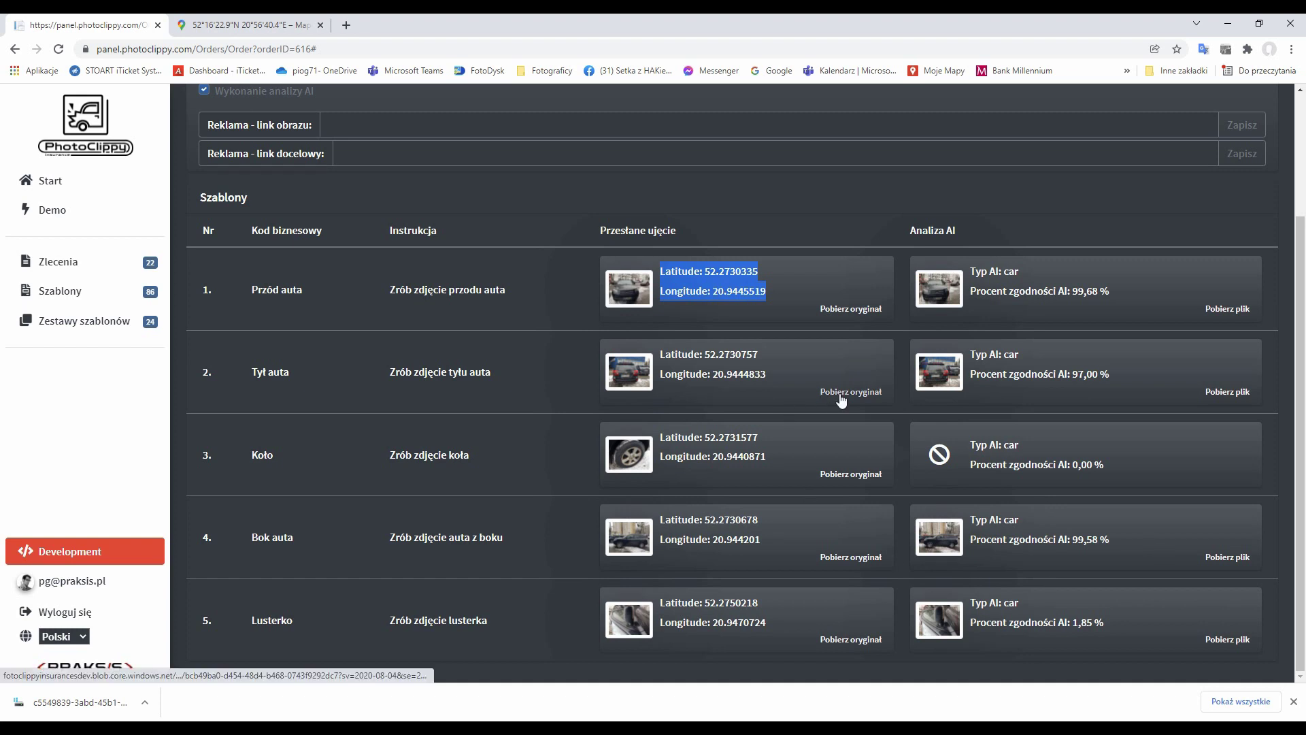
{"action": "left_click_drag", "start_coordinate": [774, 376], "coordinate": [661, 354]}
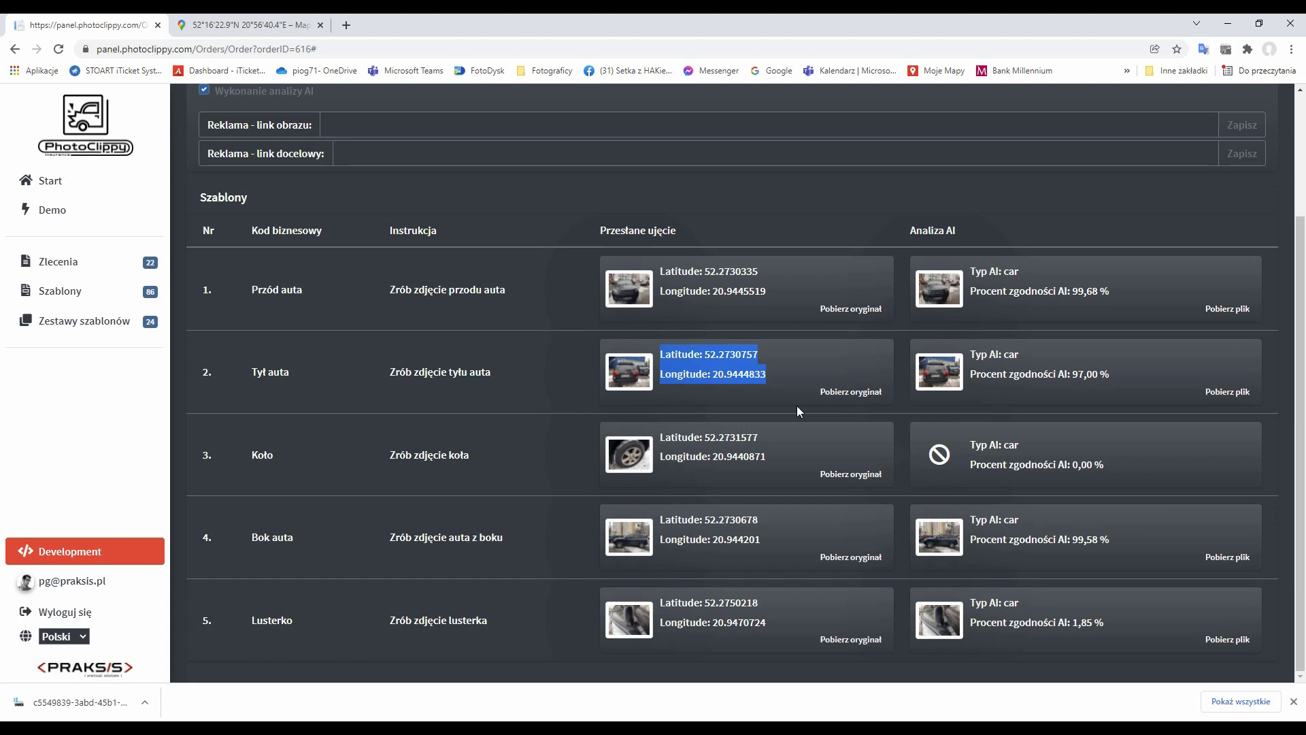
{"action": "left_click", "coordinate": [627, 279]}
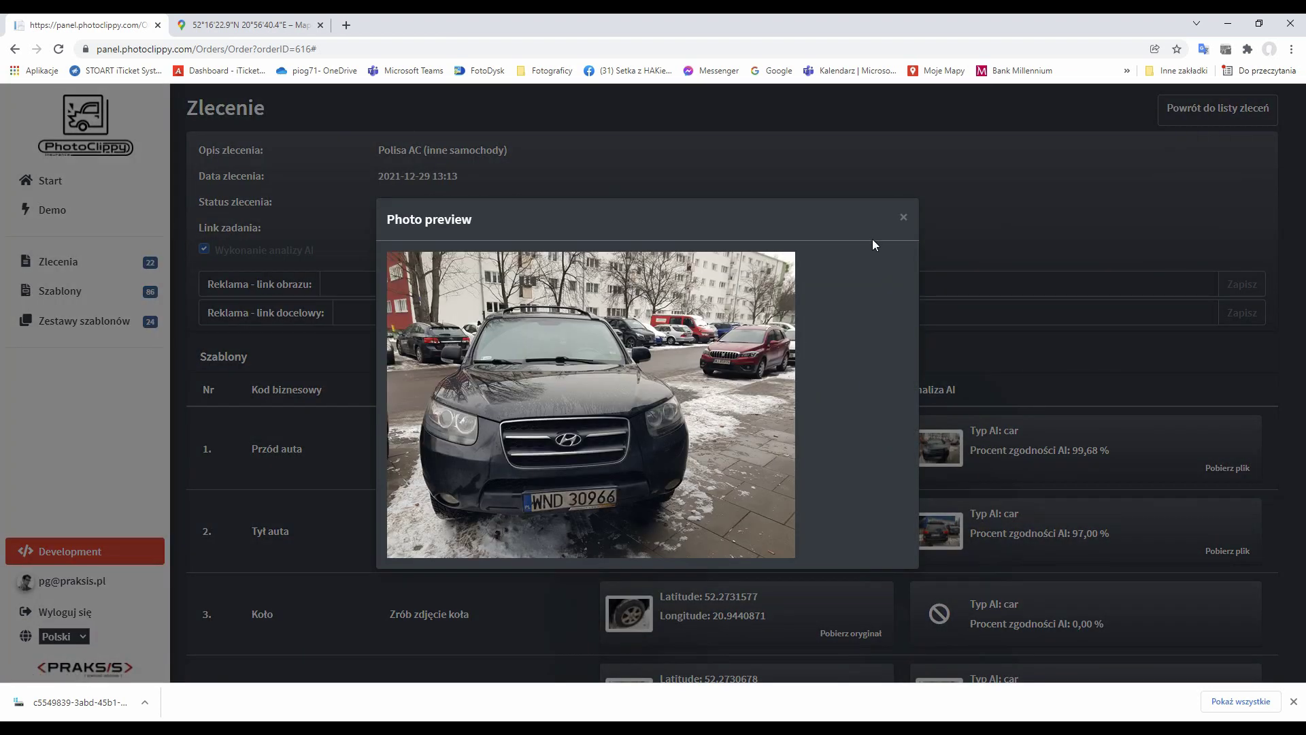
{"action": "left_click", "coordinate": [904, 217]}
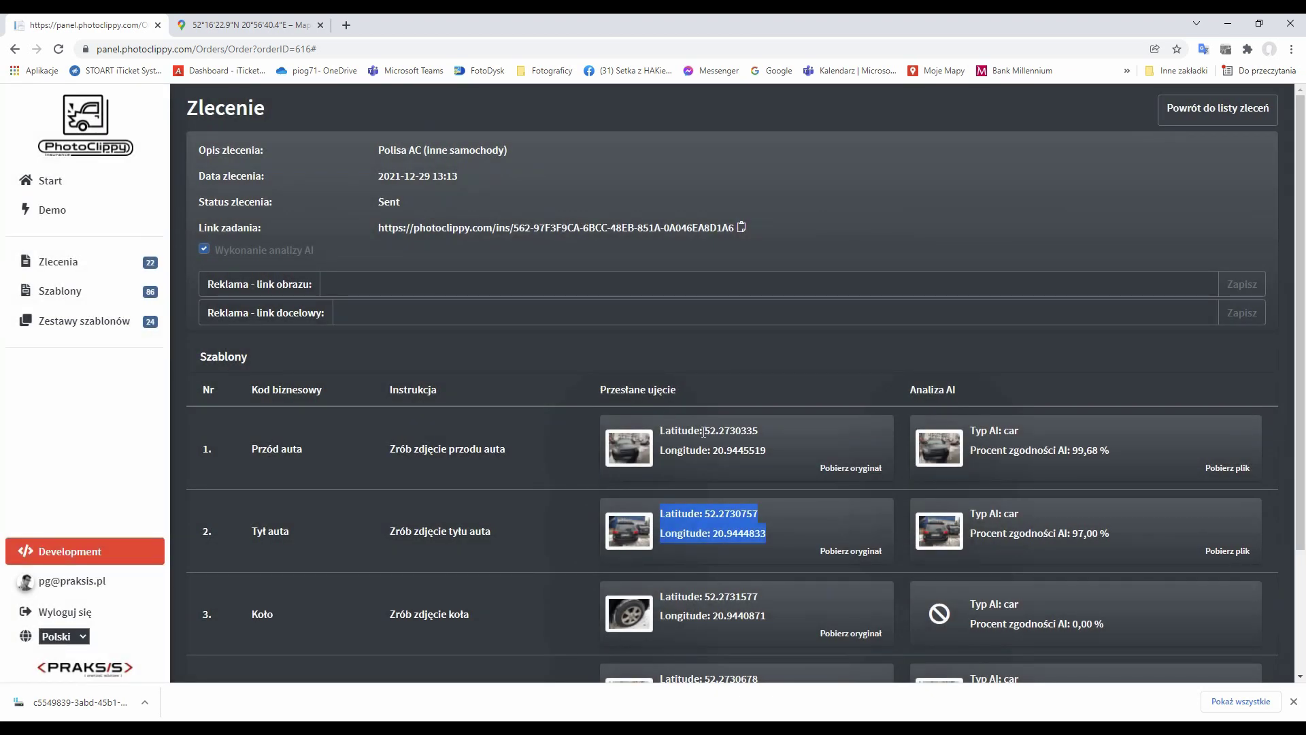
{"action": "left_click_drag", "start_coordinate": [778, 452], "coordinate": [647, 436]}
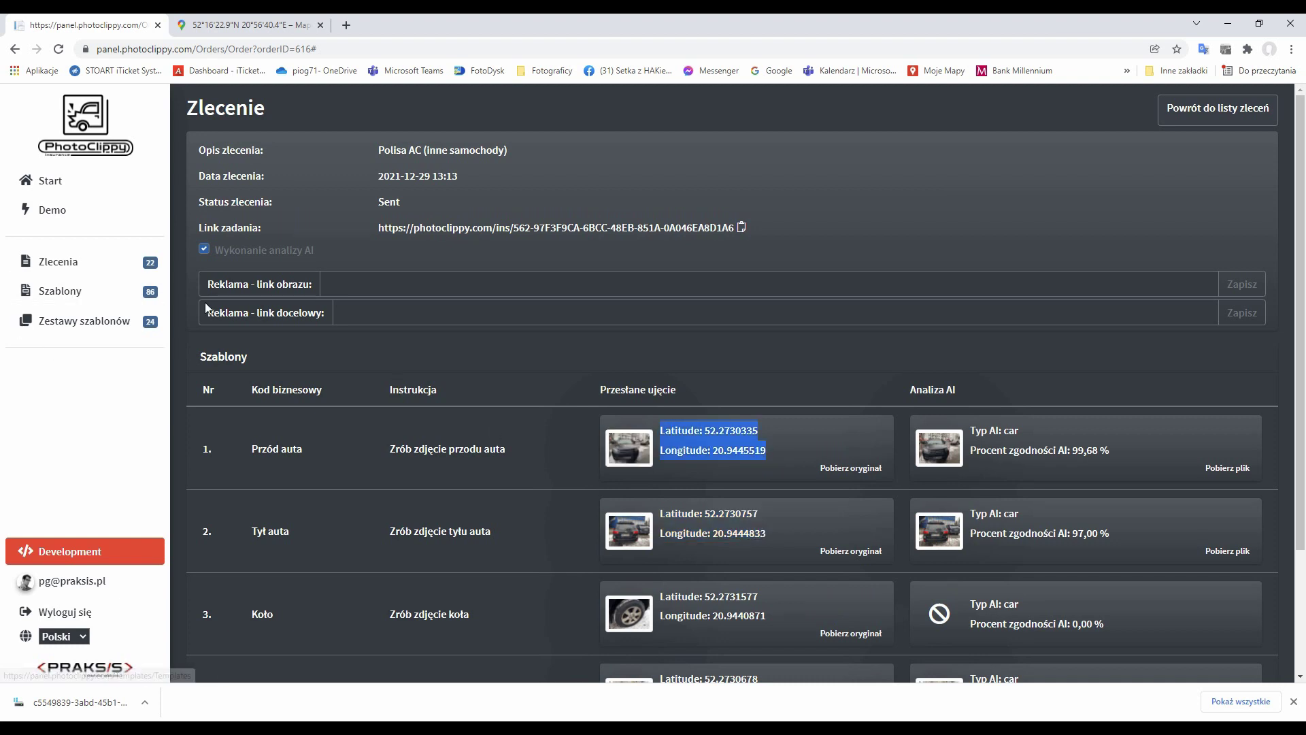
{"action": "scroll", "coordinate": [548, 537], "scroll_direction": "down", "scroll_amount": 3}
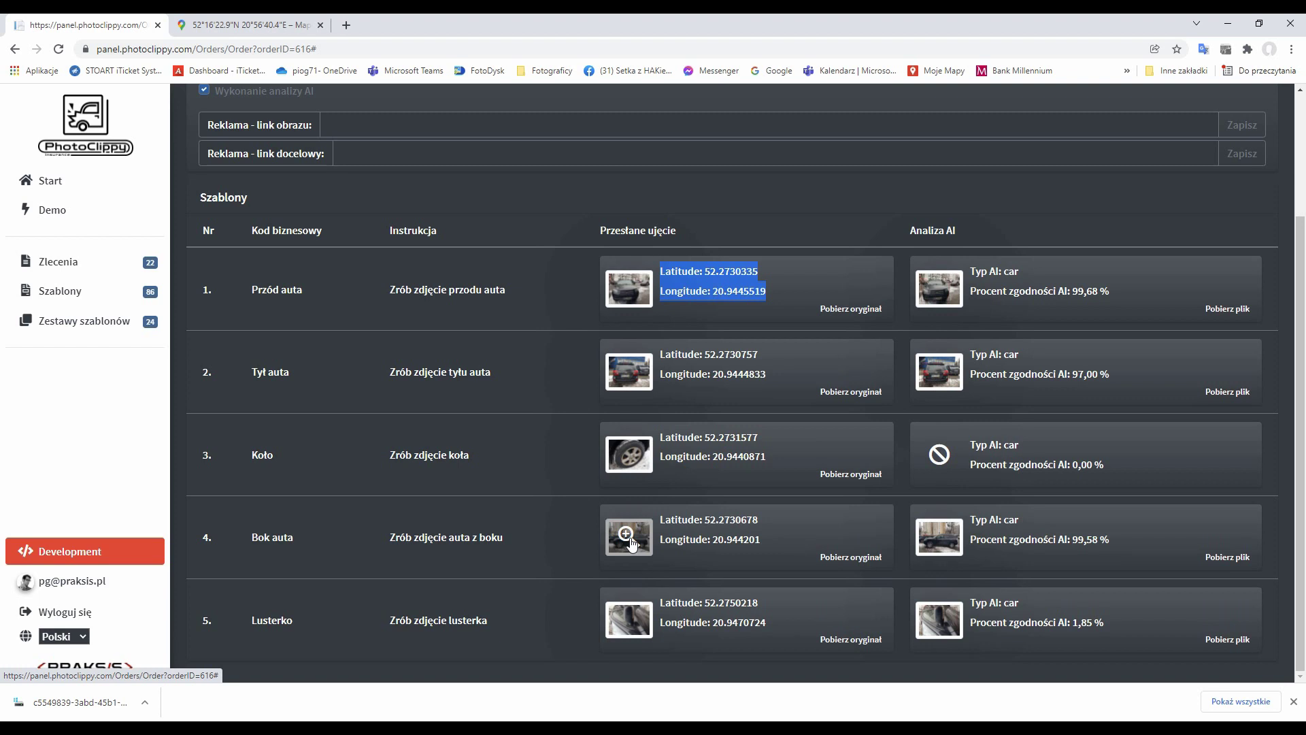
{"action": "mouse_move", "coordinate": [585, 732]}
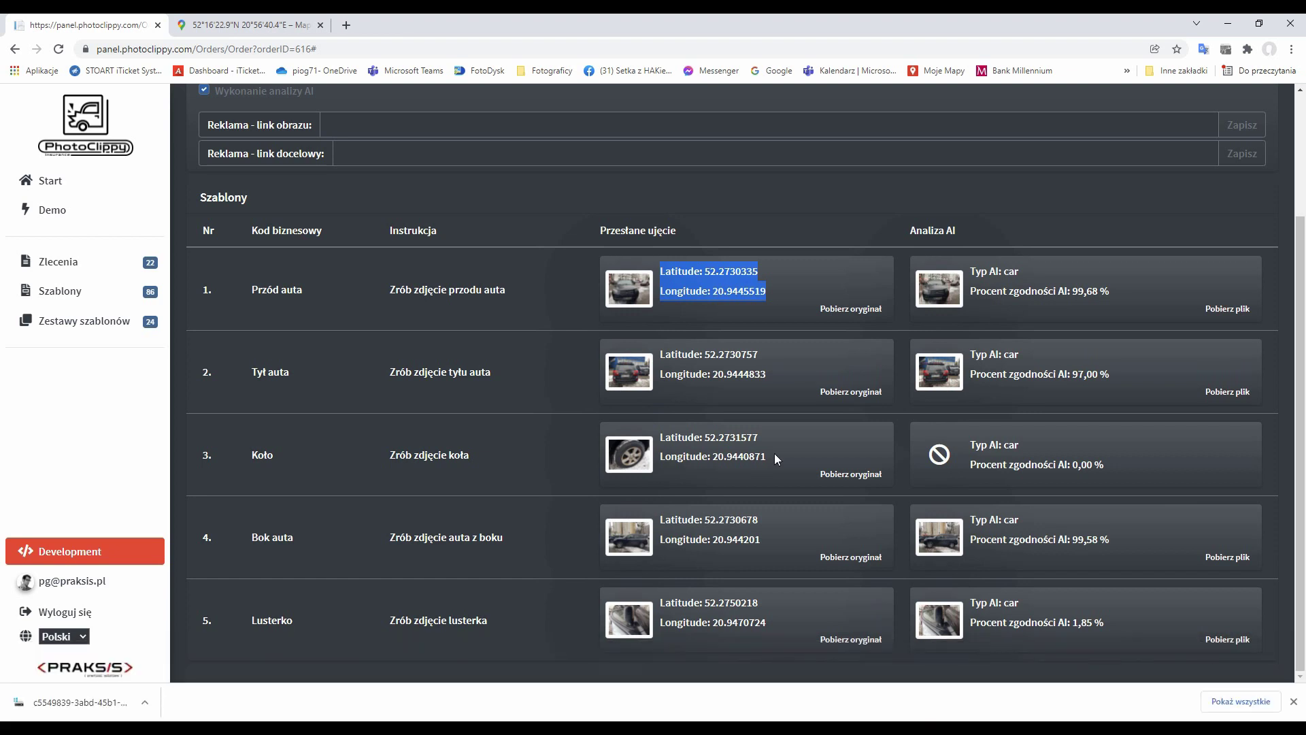
{"action": "left_click", "coordinate": [777, 453]}
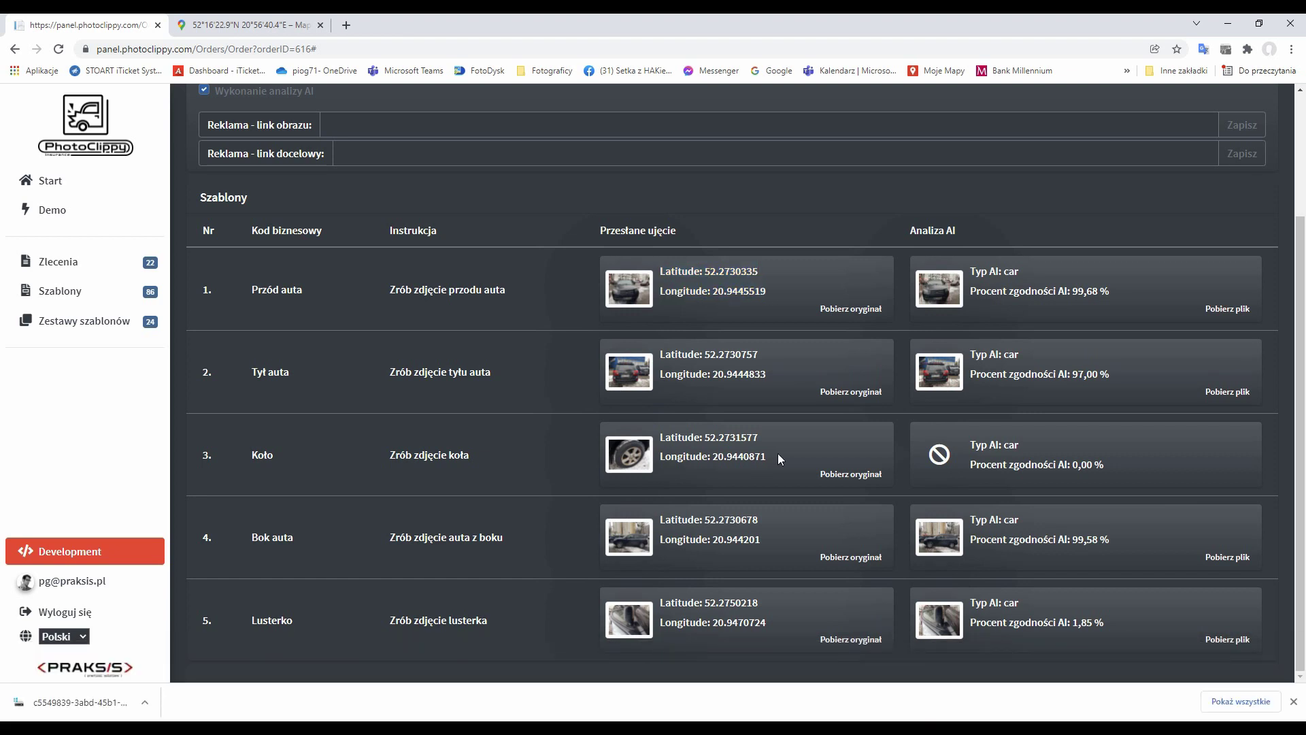